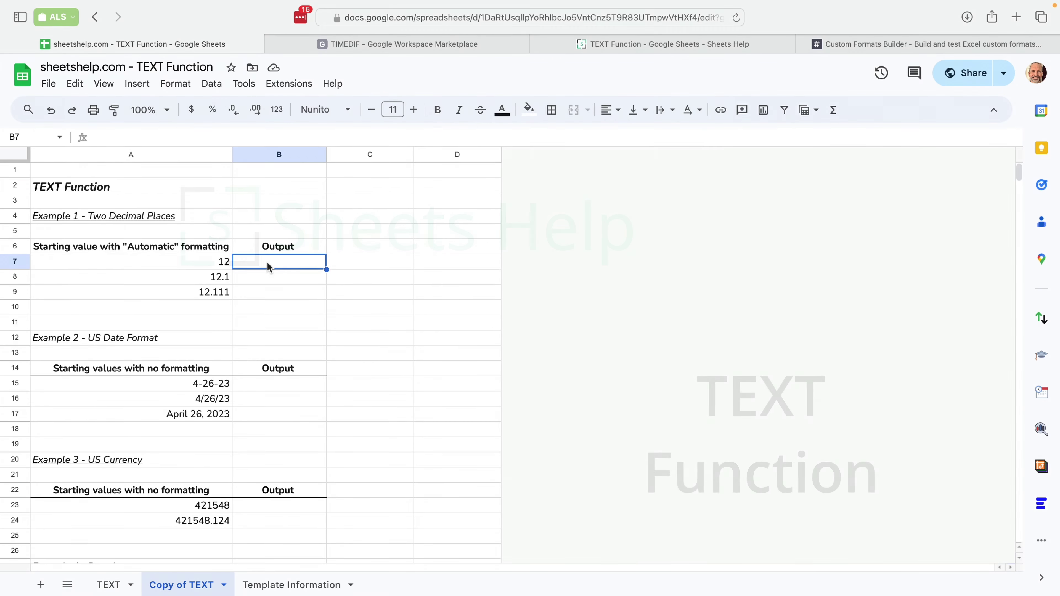
Enter =TEXT(A7,"0.00") in B7 so 12 displays as 12.00, then compare A7 and B7.
type("=TEXT(")
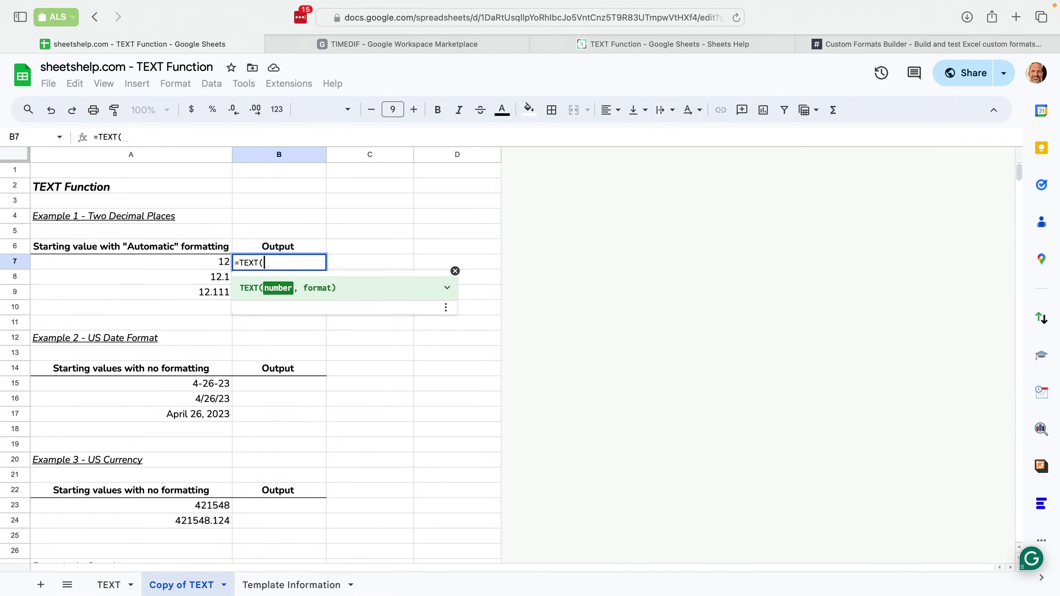
left_click(202, 261)
type(",")
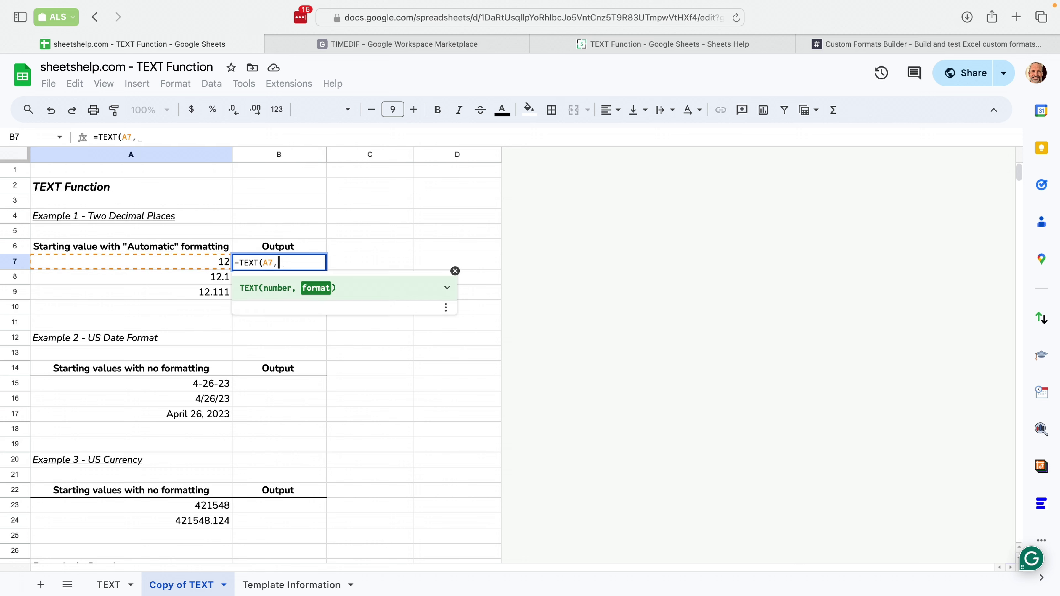
type("\"")
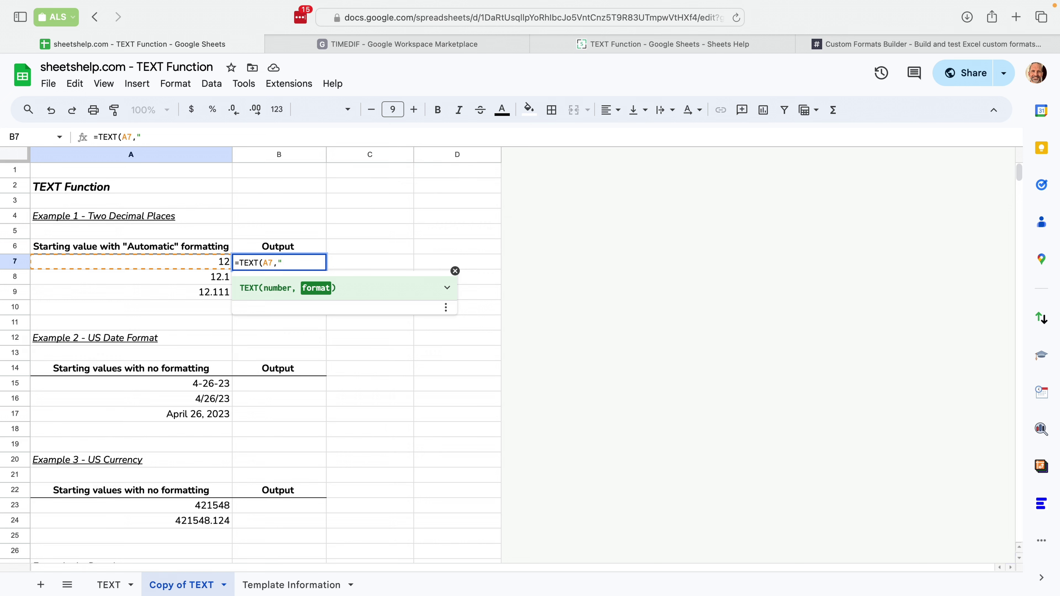
type("0.")
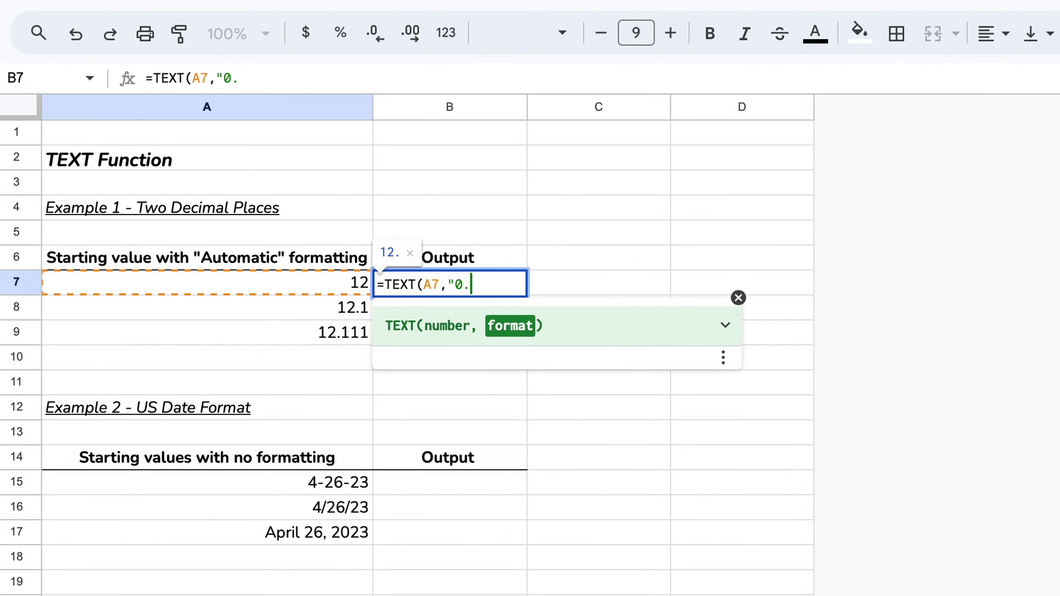
type("00")
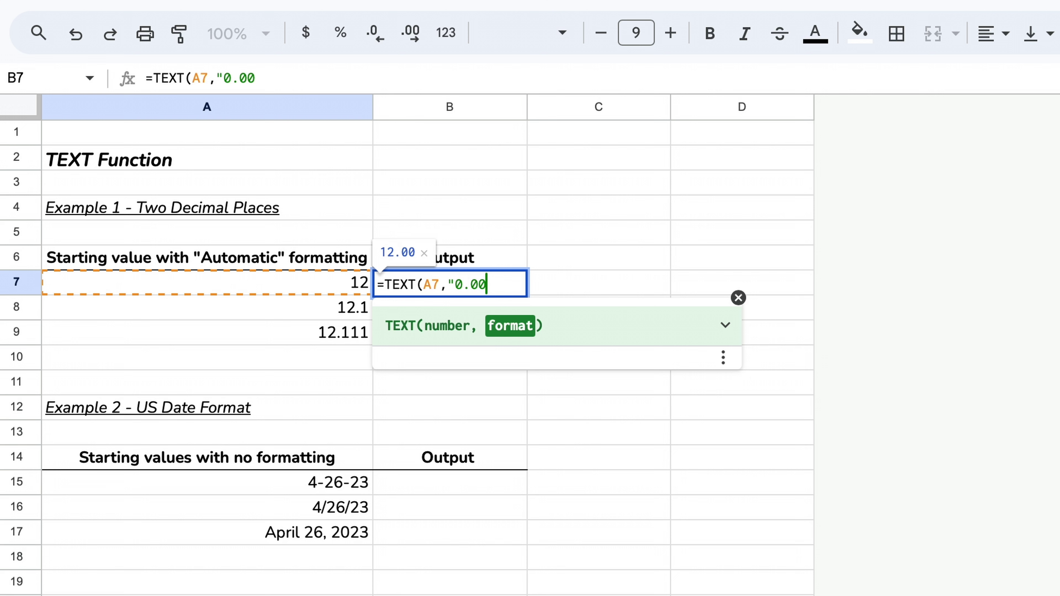
type("\")")
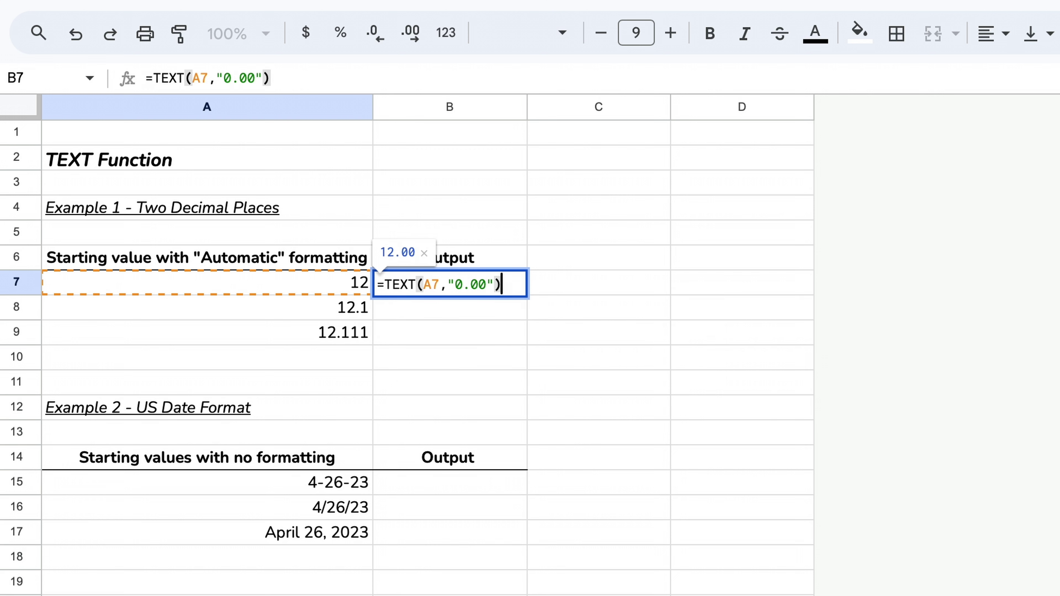
key("Return")
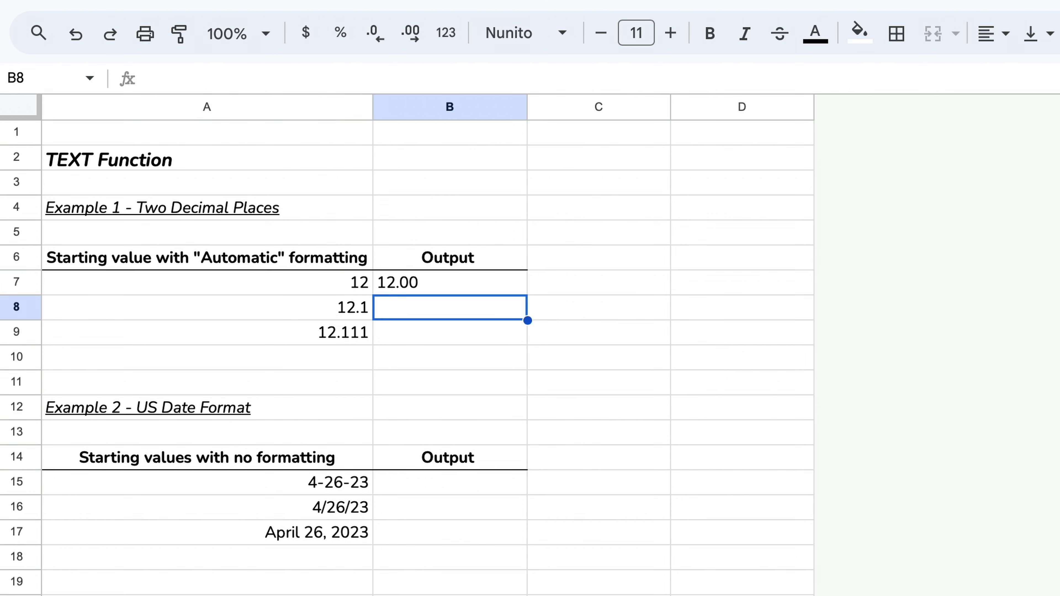
left_click(284, 290)
left_click(446, 287)
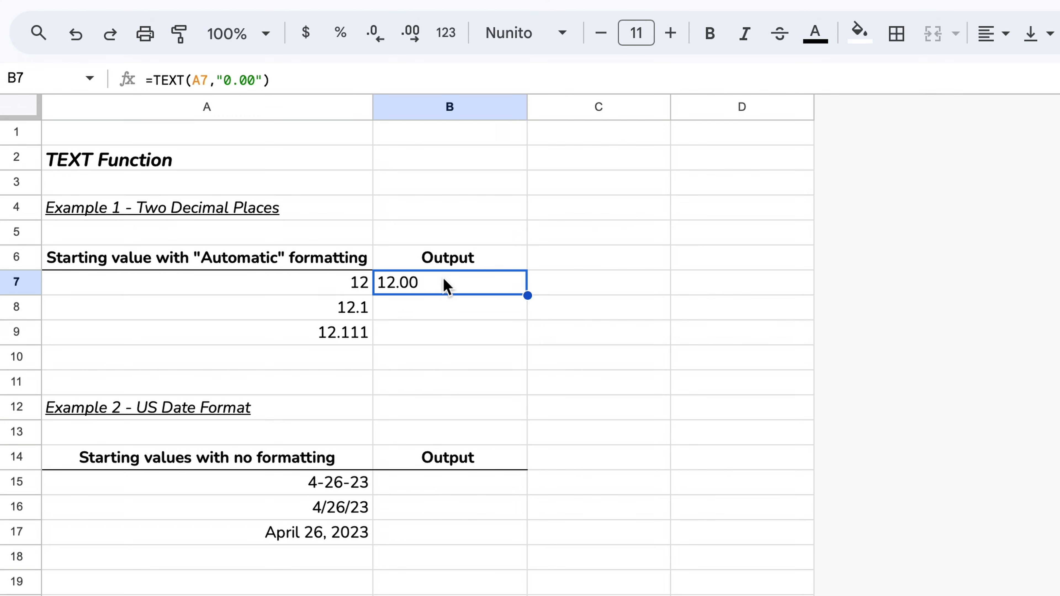
Fill the 0.00 TEXT formula down to B9 and compare A8's 12.1 and A9's 12.111 with B9.
left_click_drag(526, 296, 526, 335)
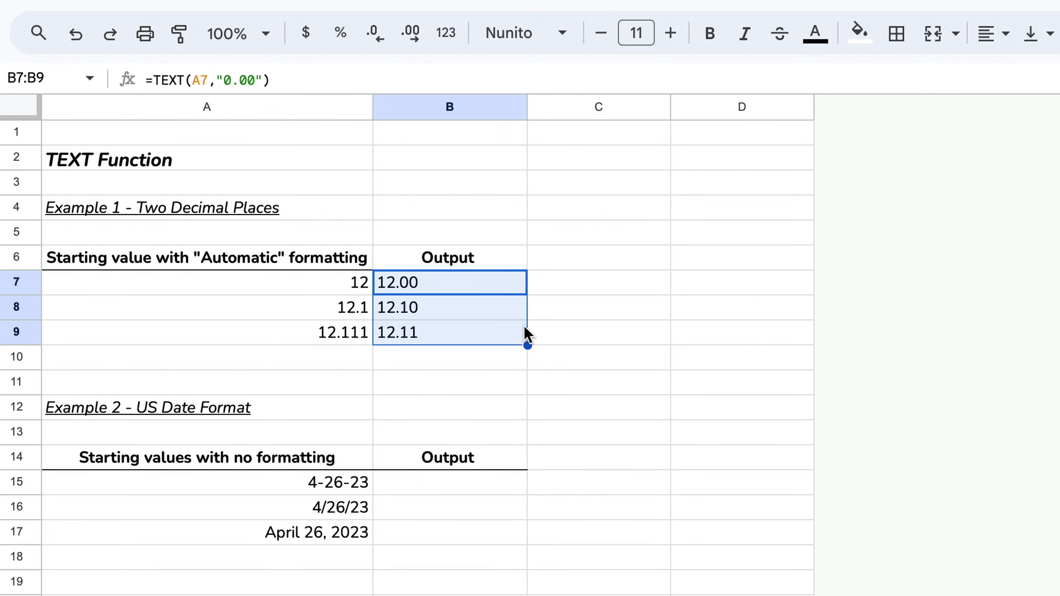
left_click(331, 314)
left_click(358, 330)
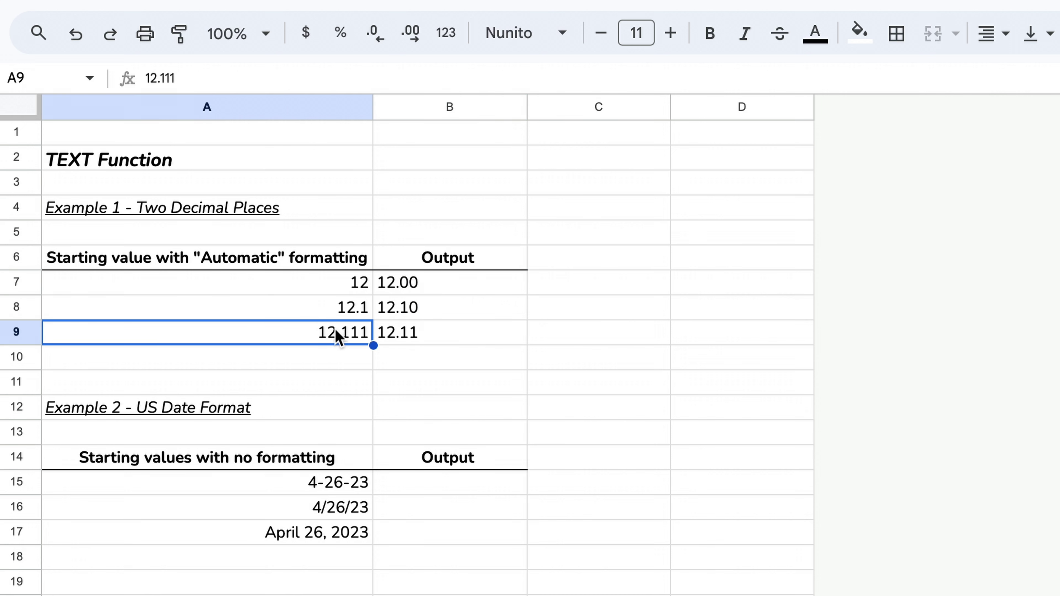
left_click(435, 340)
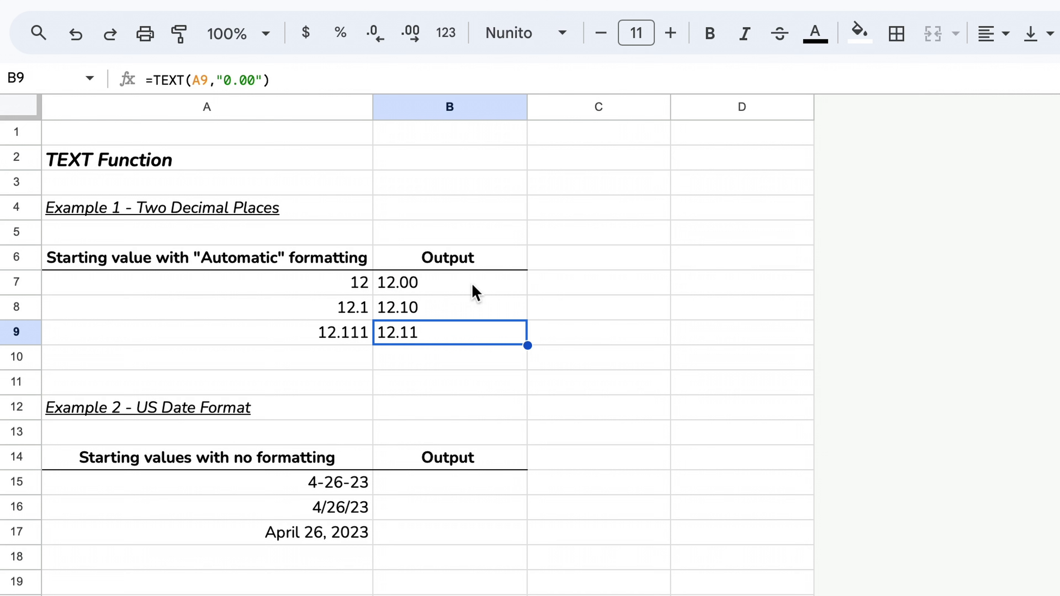
Review the formulas and outputs in B7, B8 and B9.
left_click(462, 286)
left_click(460, 310)
left_click(462, 337)
left_click(465, 307)
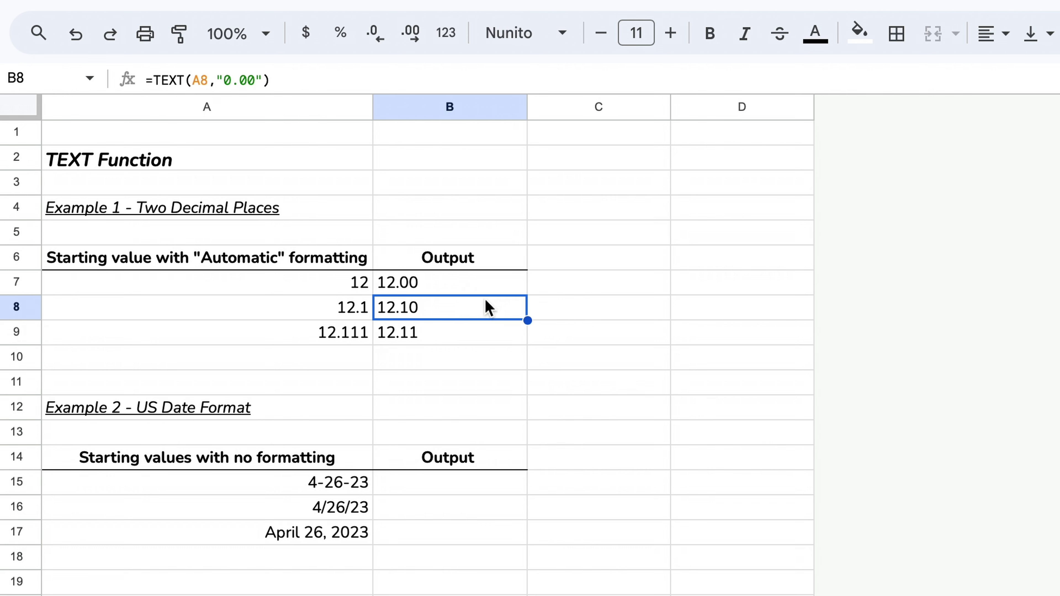
left_click(482, 286)
left_click(564, 285)
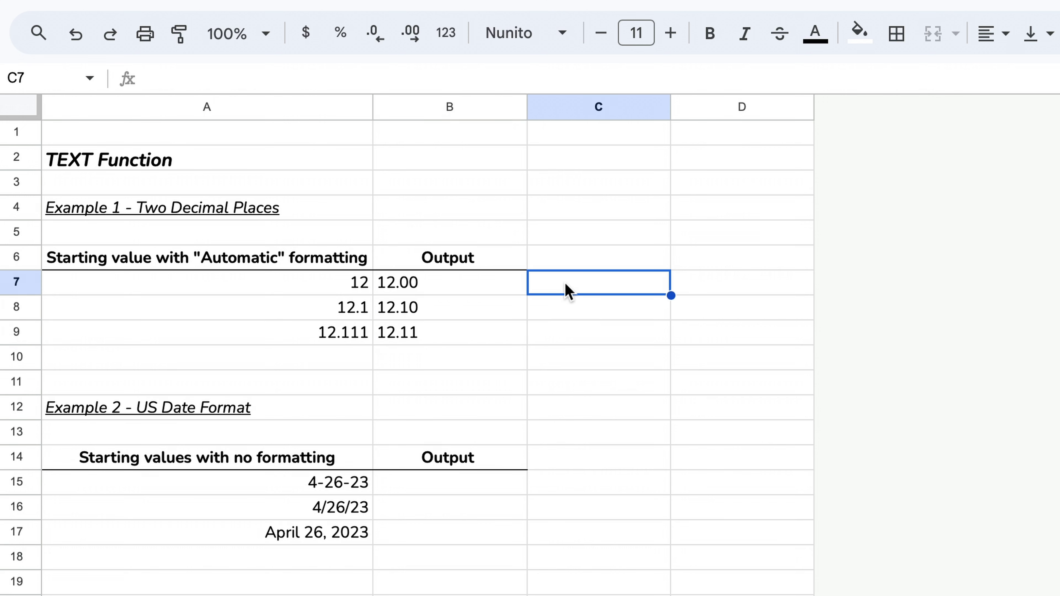
type("=")
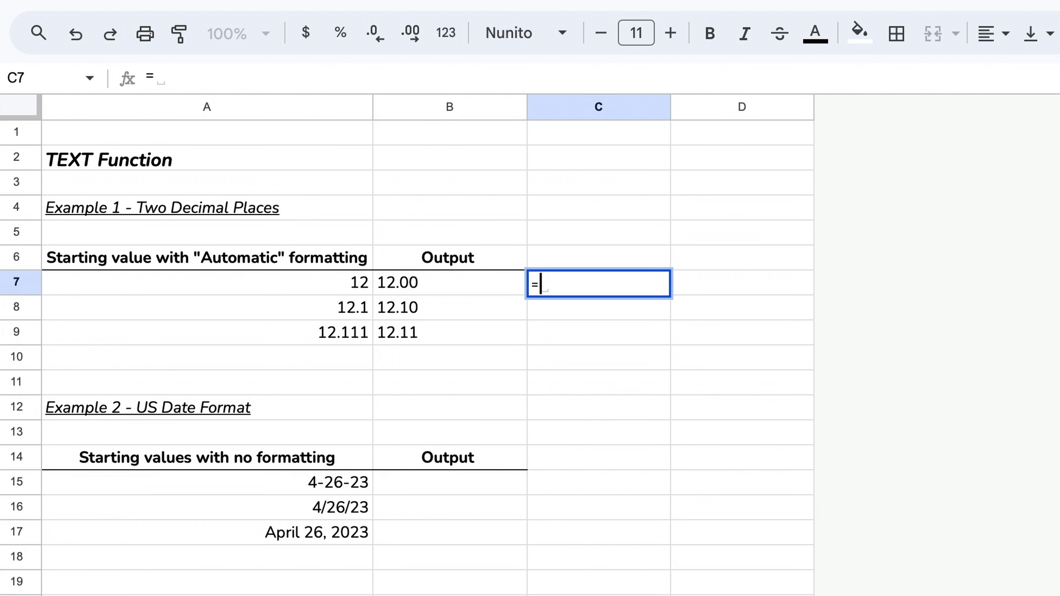
left_click(477, 293)
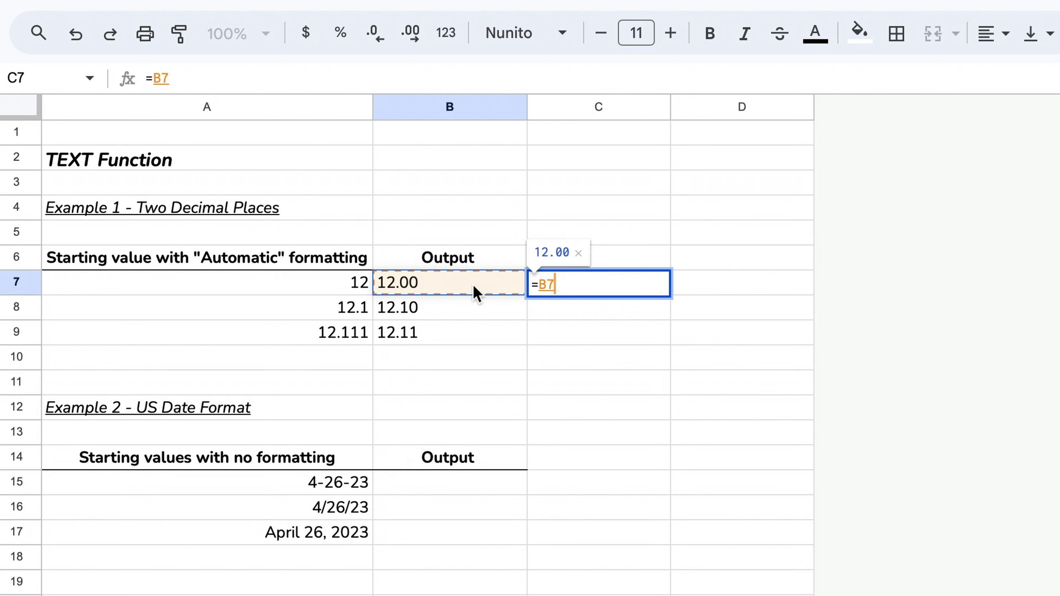
type("+")
left_click(457, 316)
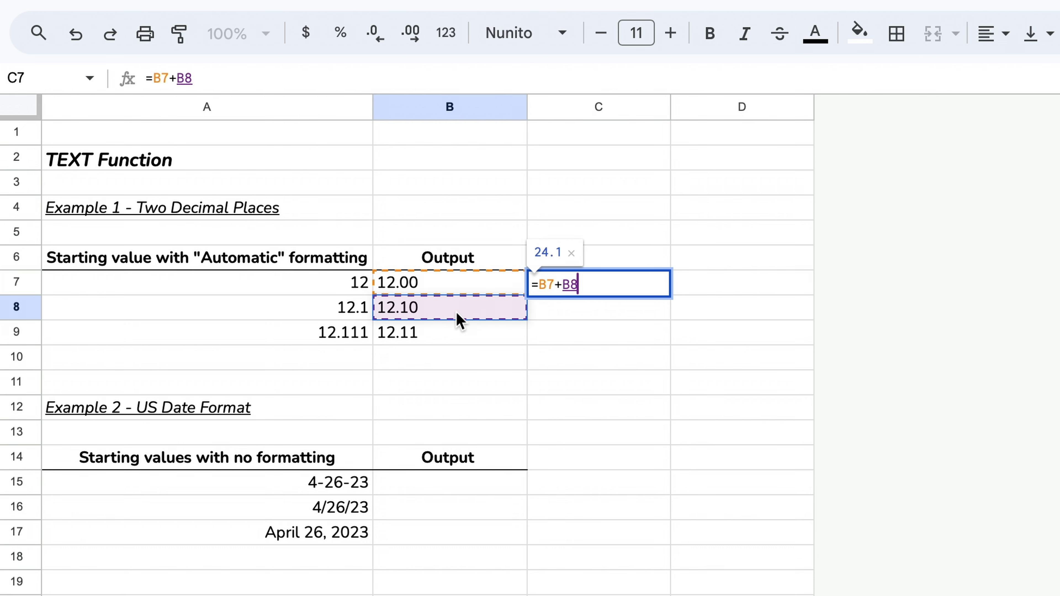
key("Return")
left_click(599, 282)
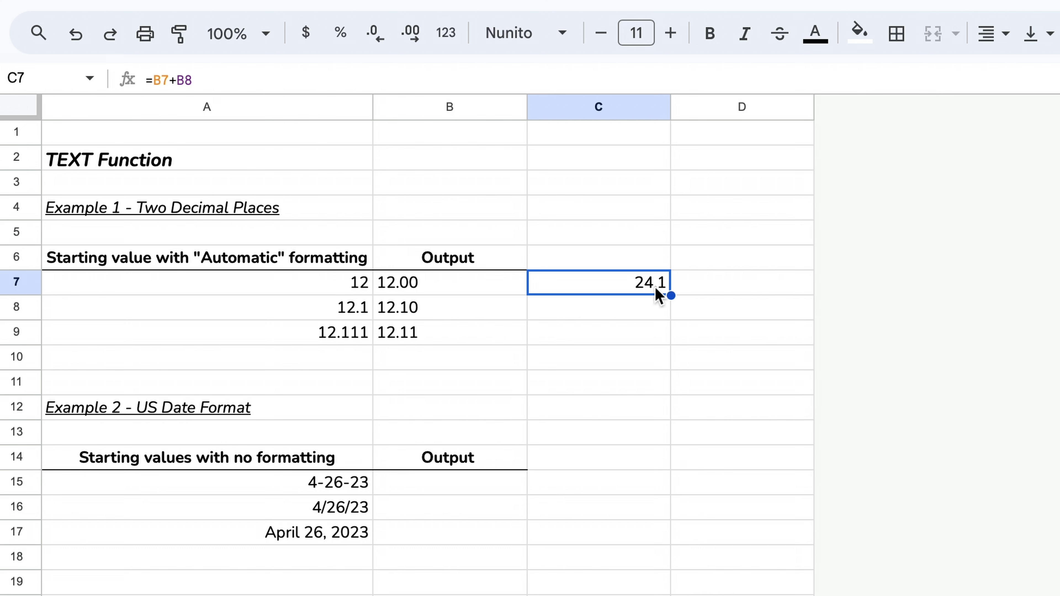
left_click(445, 292)
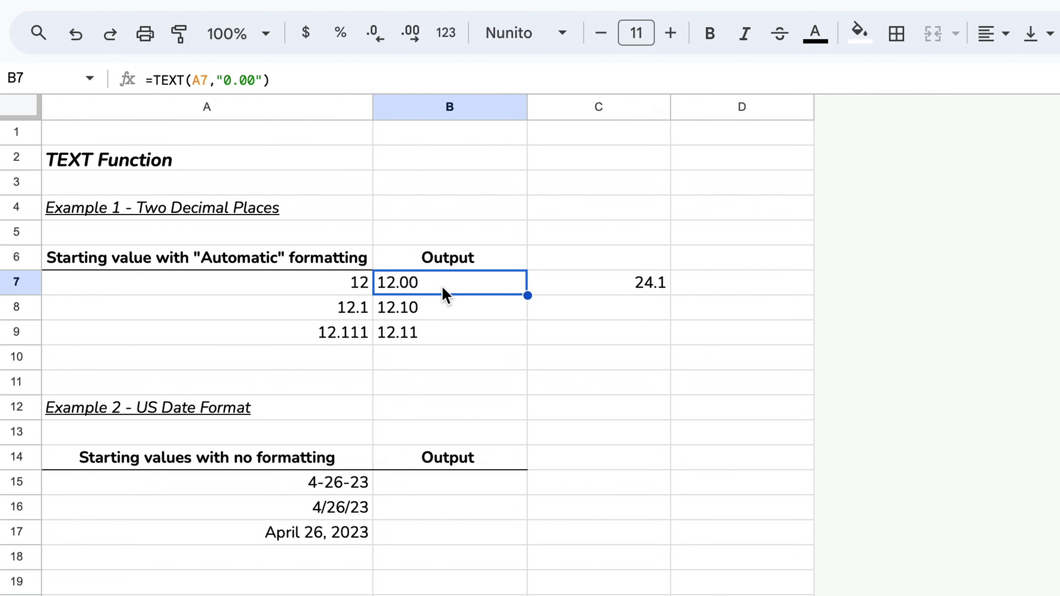
left_click(443, 308)
left_click(578, 293)
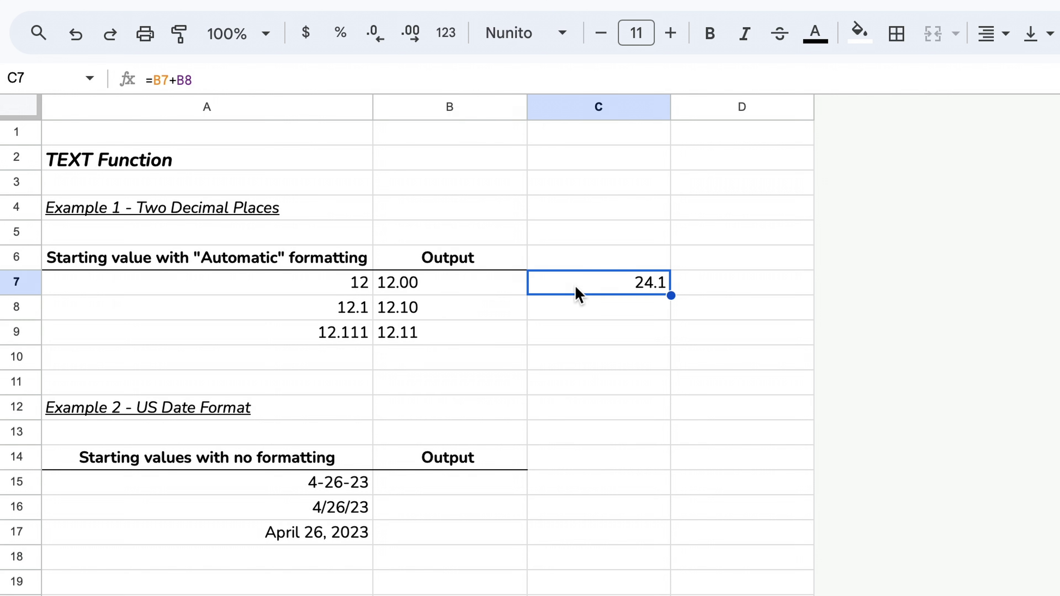
key("BackSpace")
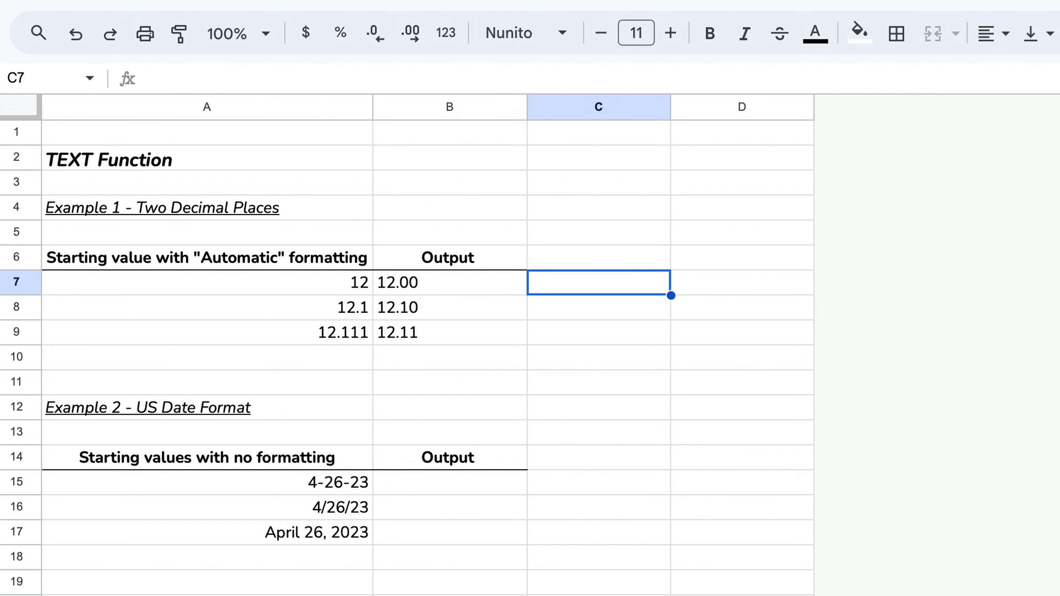
type("=")
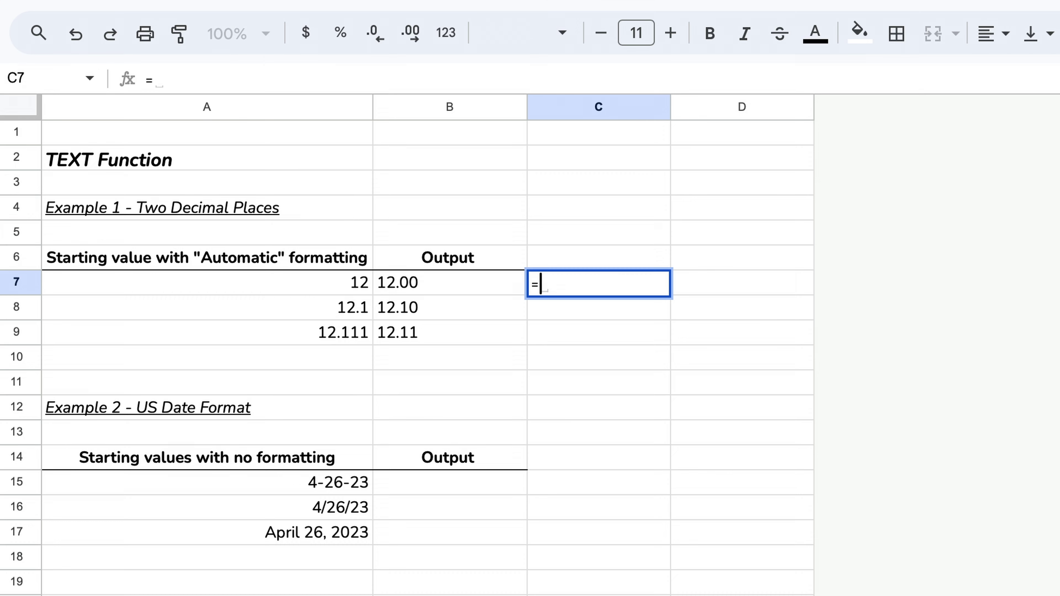
type("ISNUM")
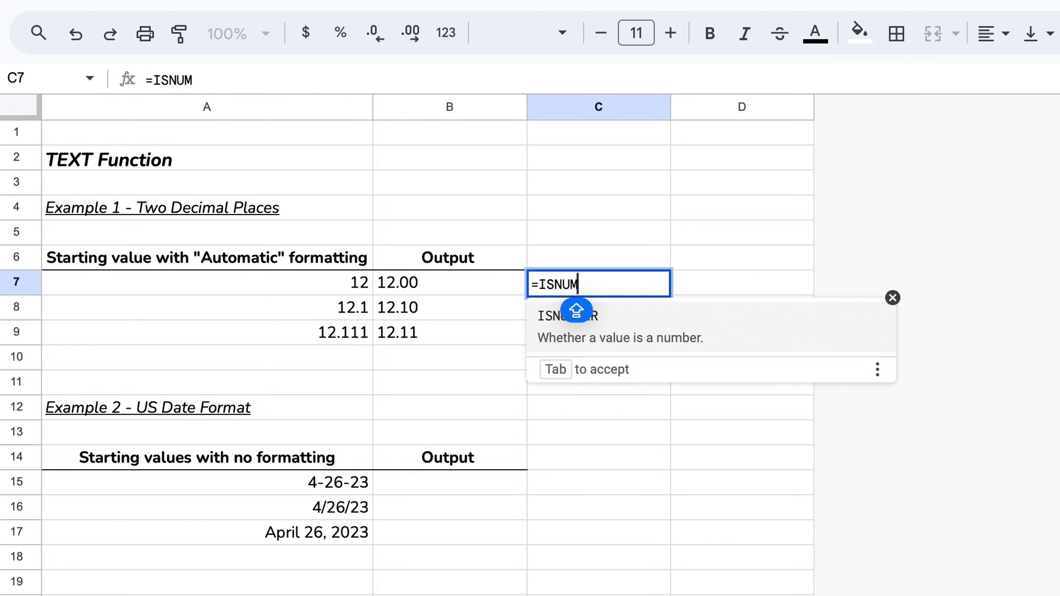
type("BER(")
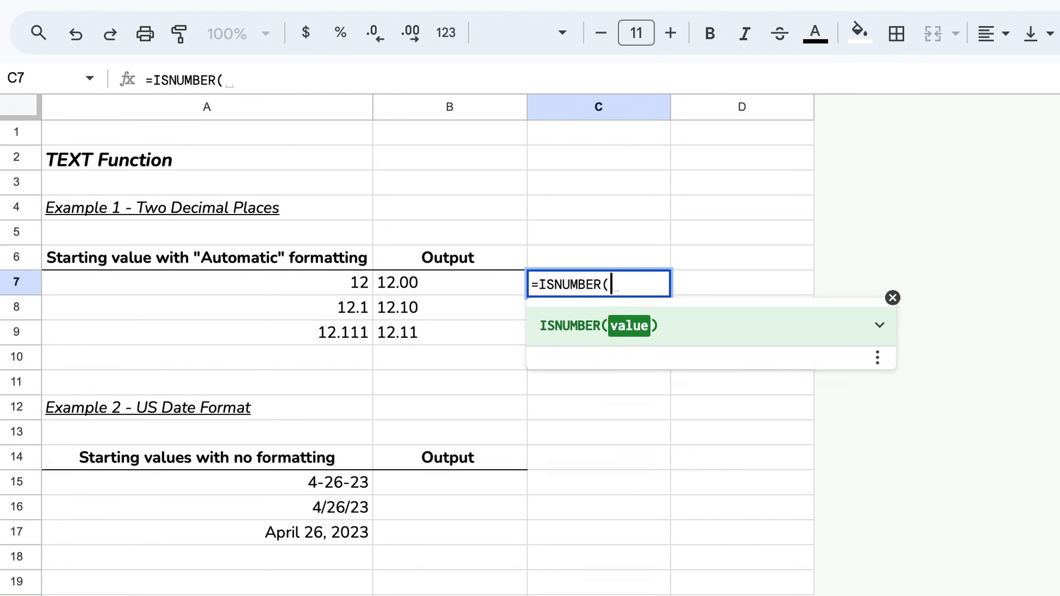
left_click(466, 288)
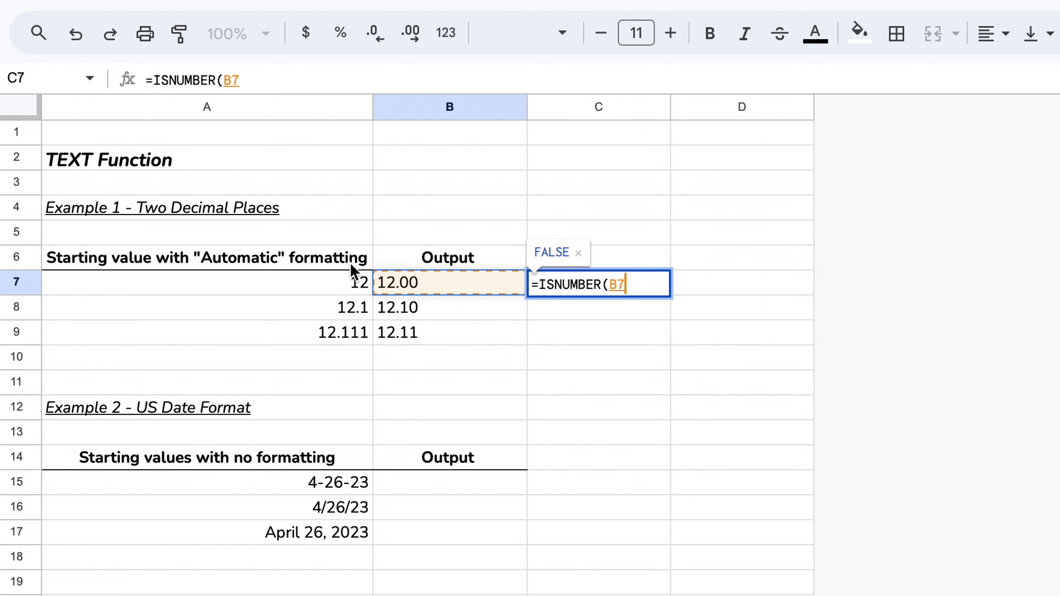
left_click(321, 291)
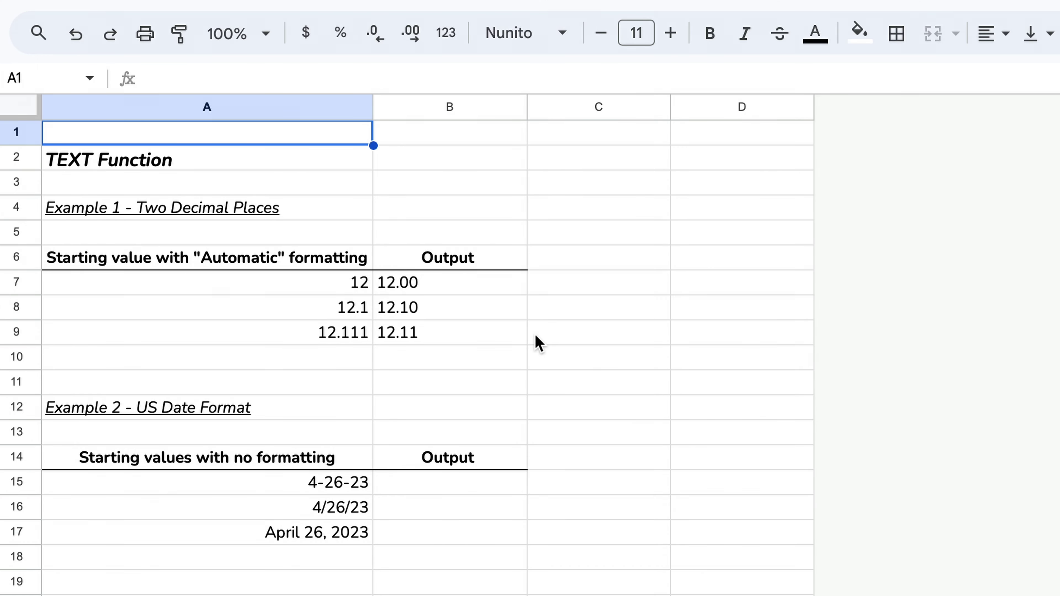
Enter =TEXT(A15,"M/D/YYYY") in B15 to show the date as 4/26/2023.
left_click(425, 489)
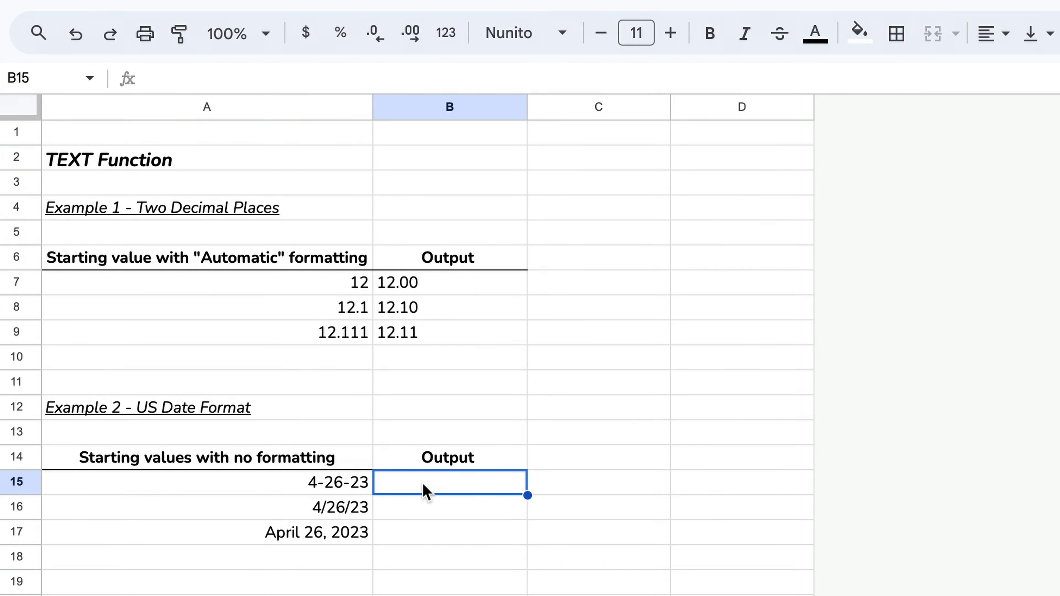
type("=")
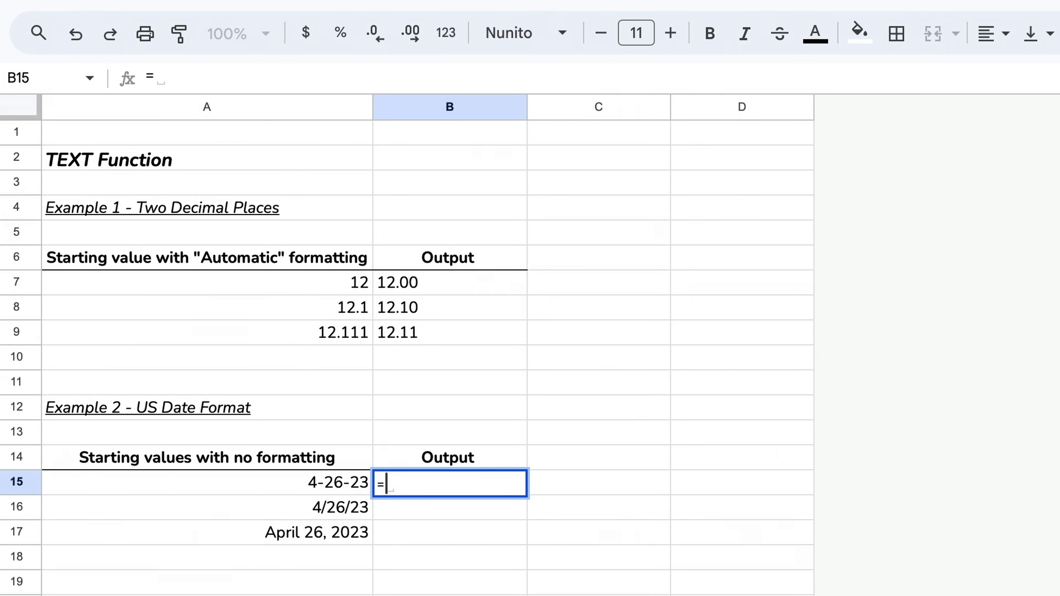
type("TEXT")
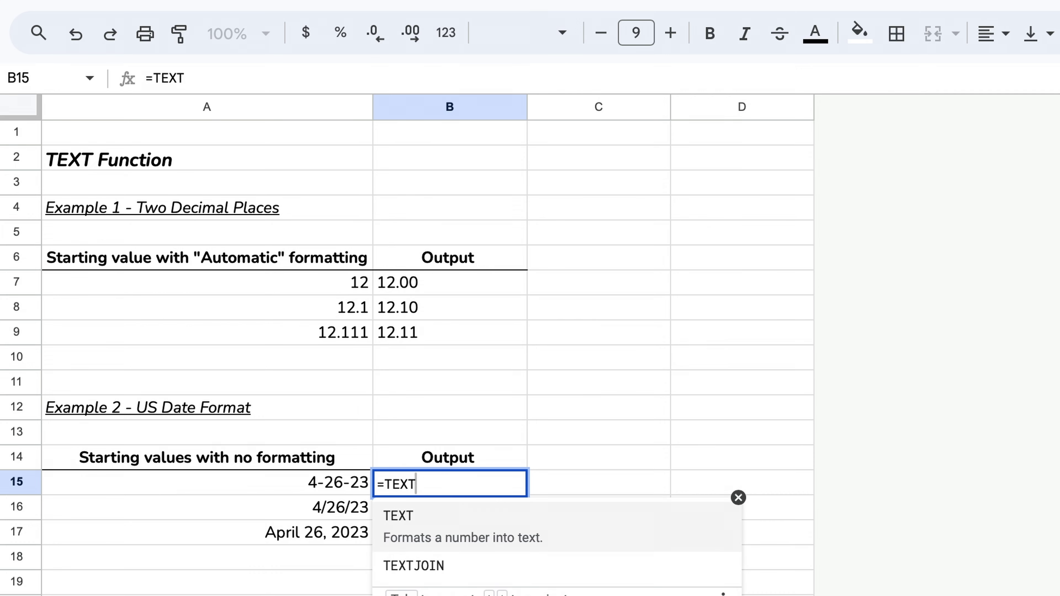
type("(")
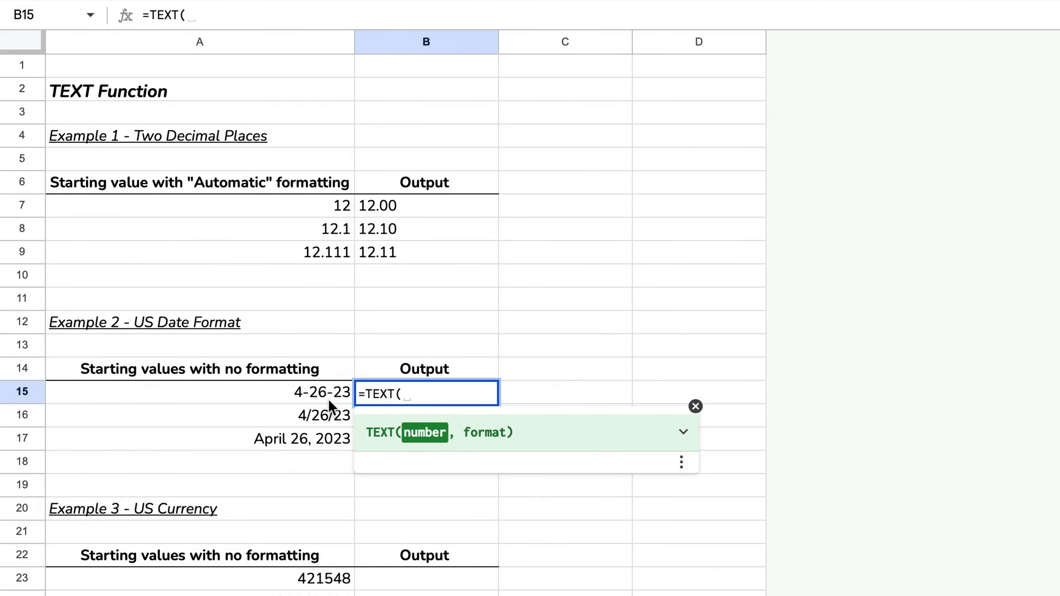
left_click(330, 402)
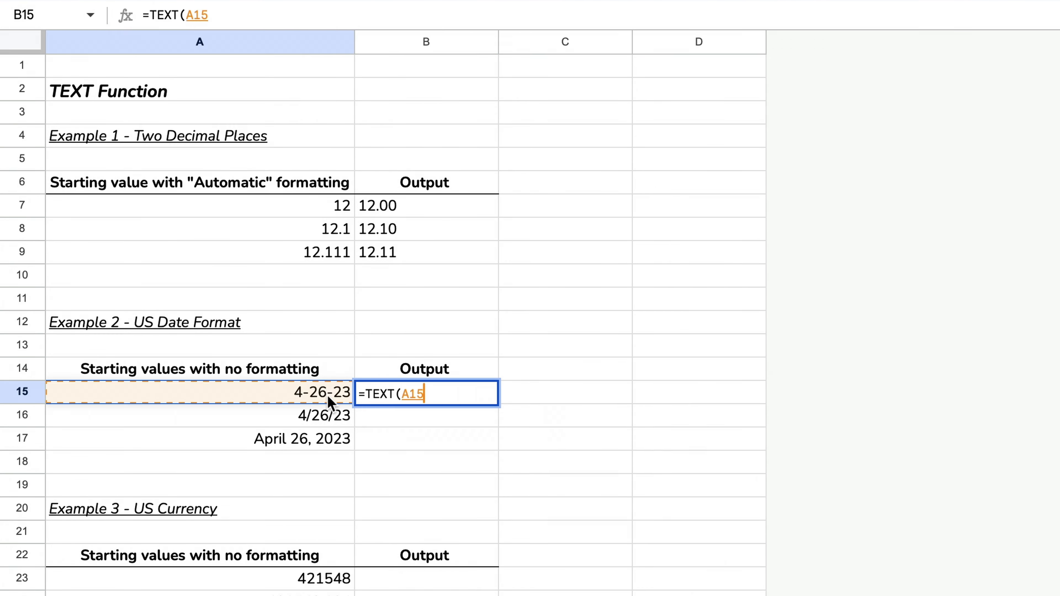
type(",\"")
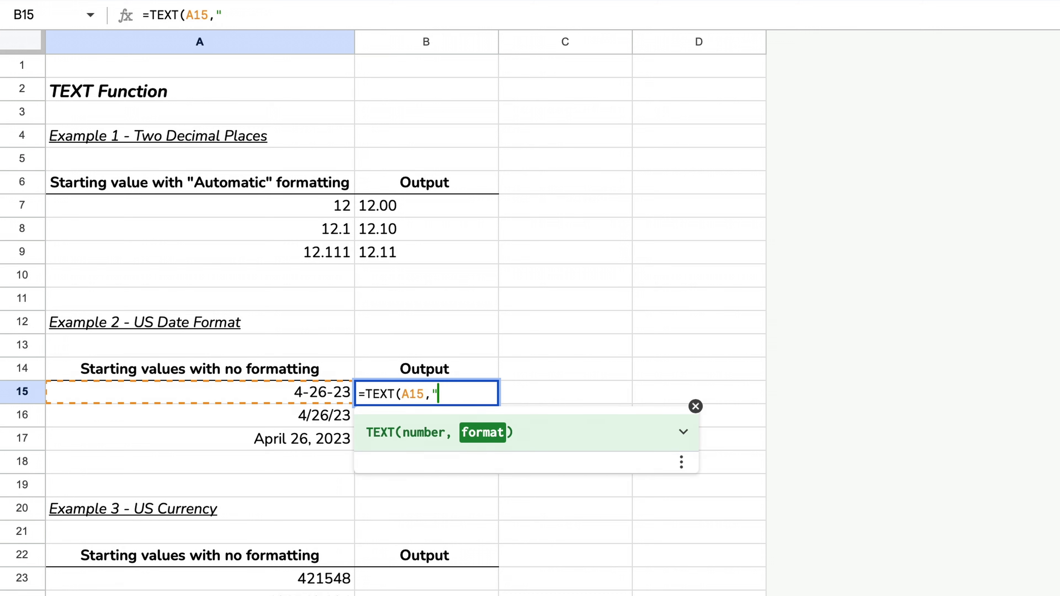
type("MM/")
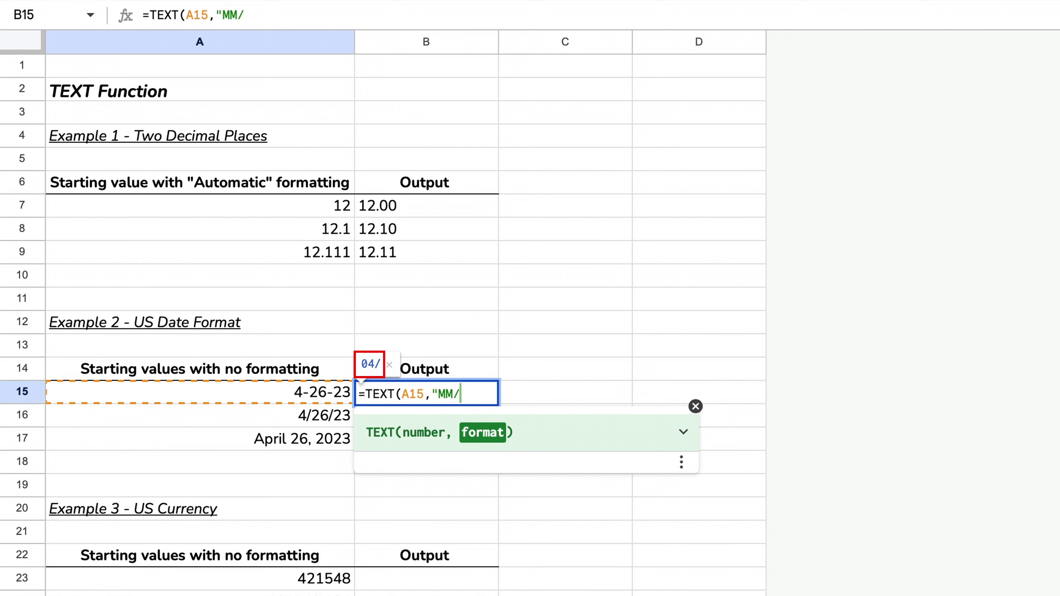
key("BackSpace")
key("BackSpace")
key("BackSpace")
type("M/")
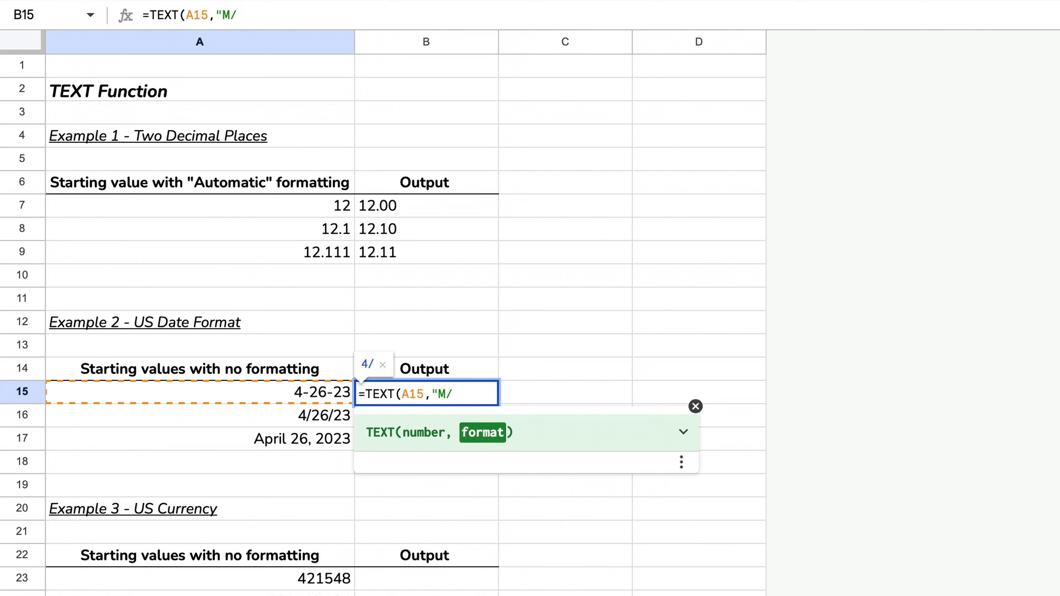
type("D")
type("/")
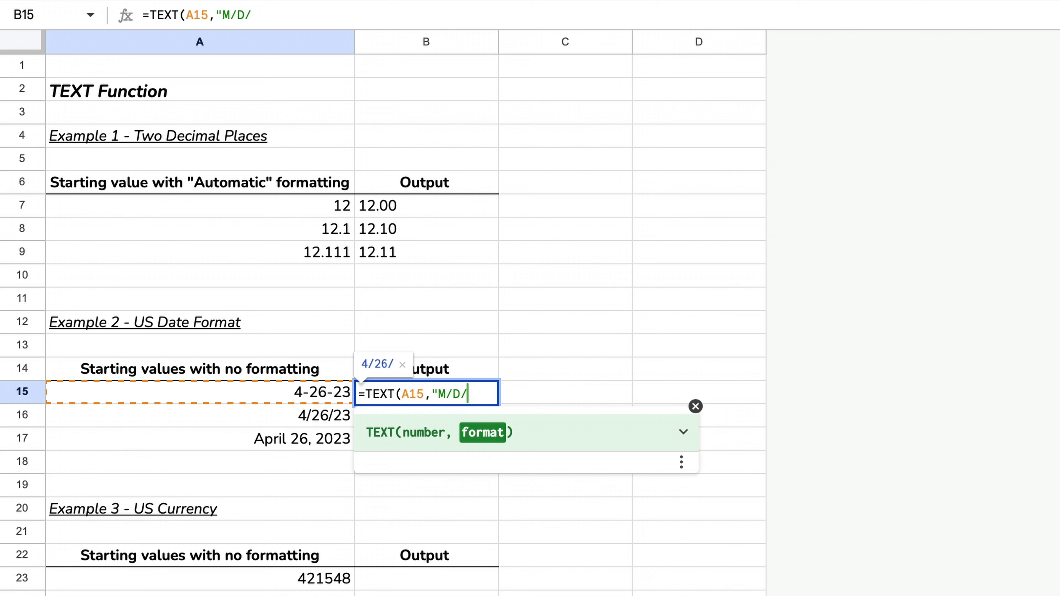
type("YY")
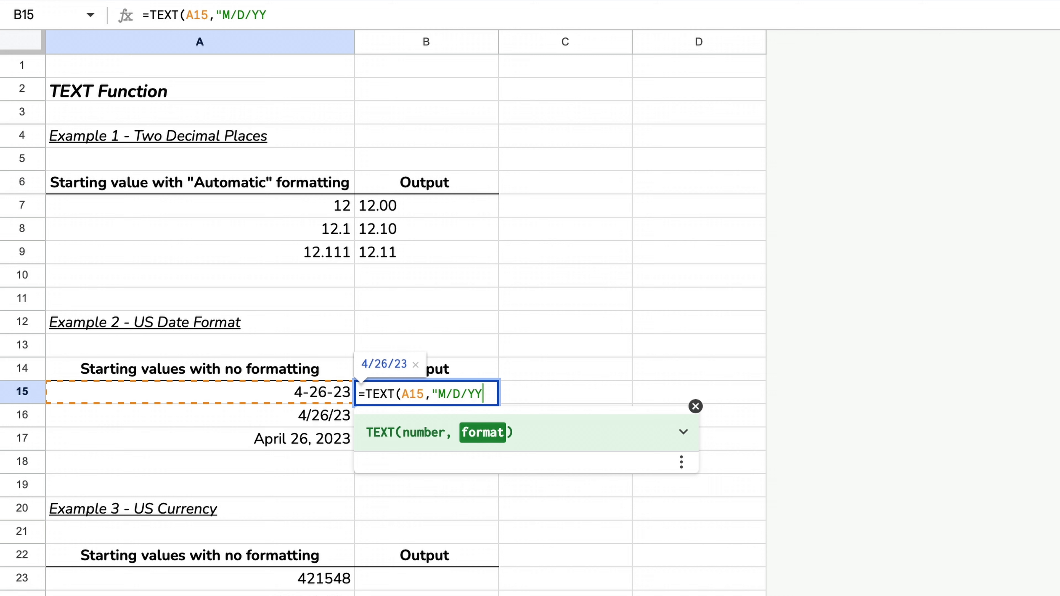
type("Y")
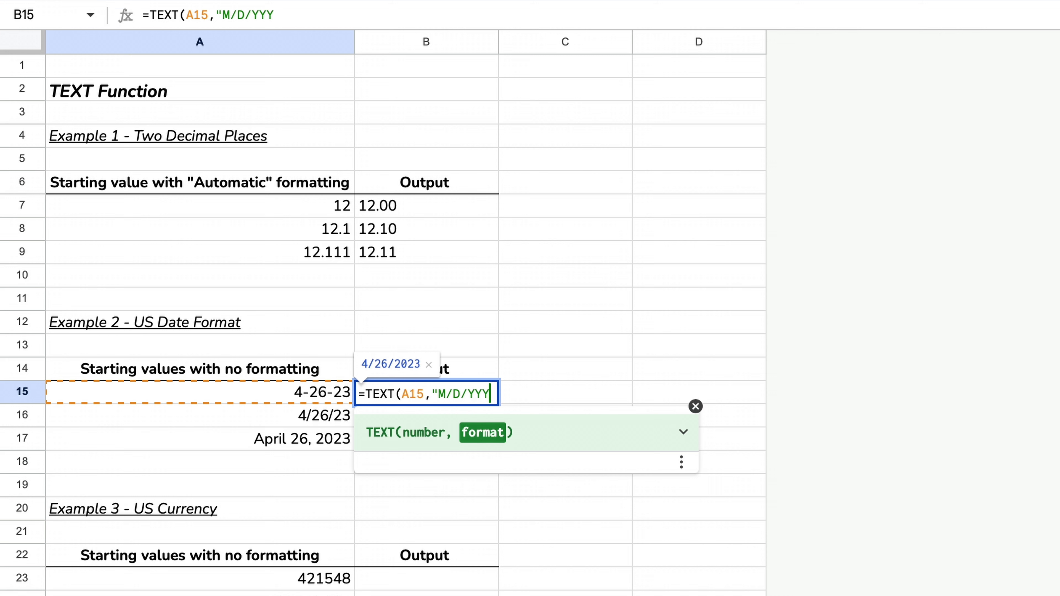
type("Y\")")
key("Return")
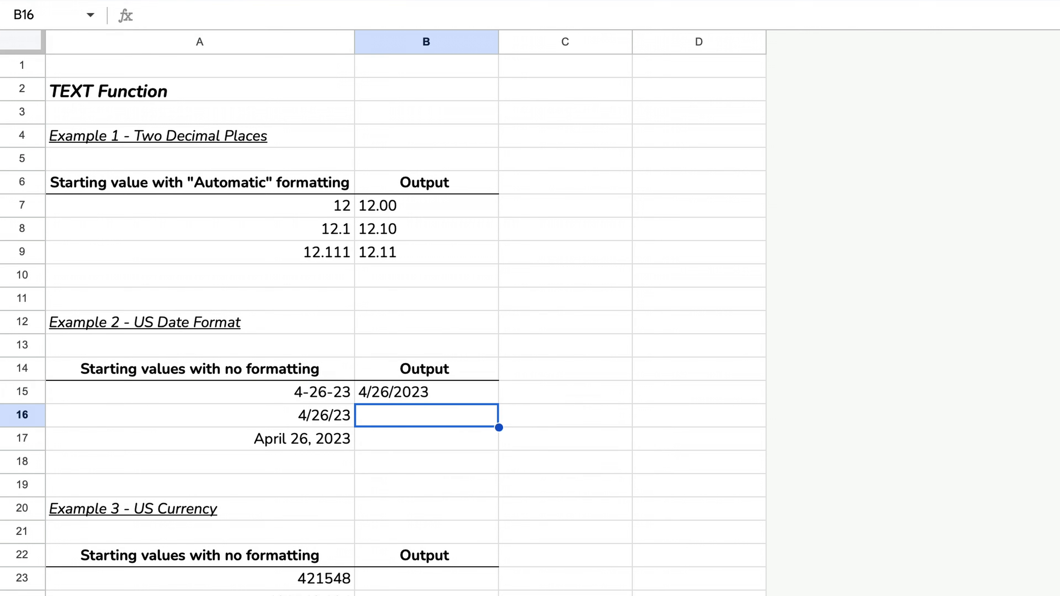
Copy the date formula down to B17 and compare the raw dates in A15:A17 with the copies.
left_click(459, 395)
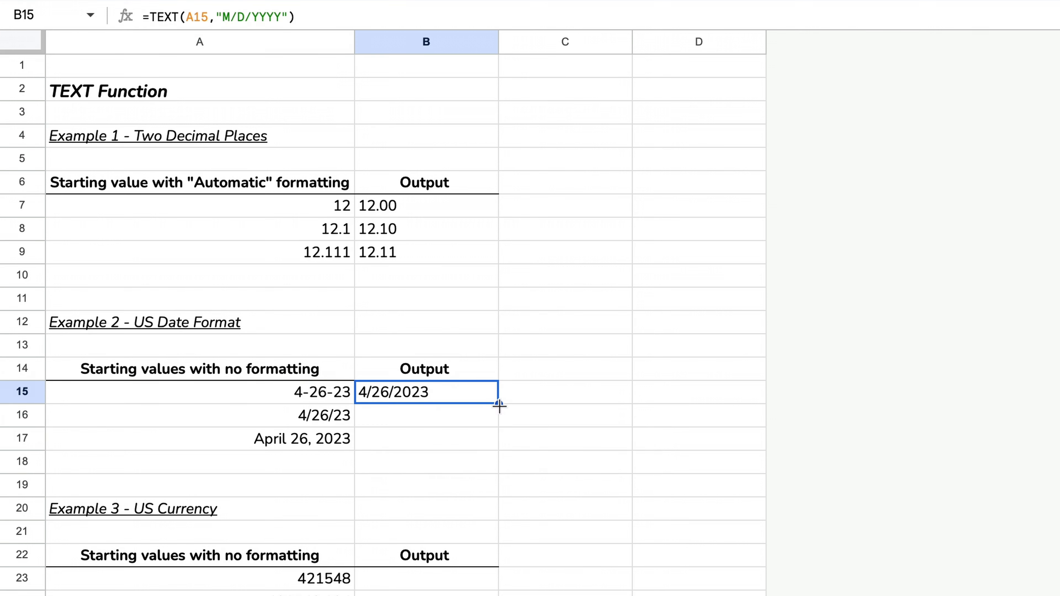
left_click_drag(499, 405, 499, 444)
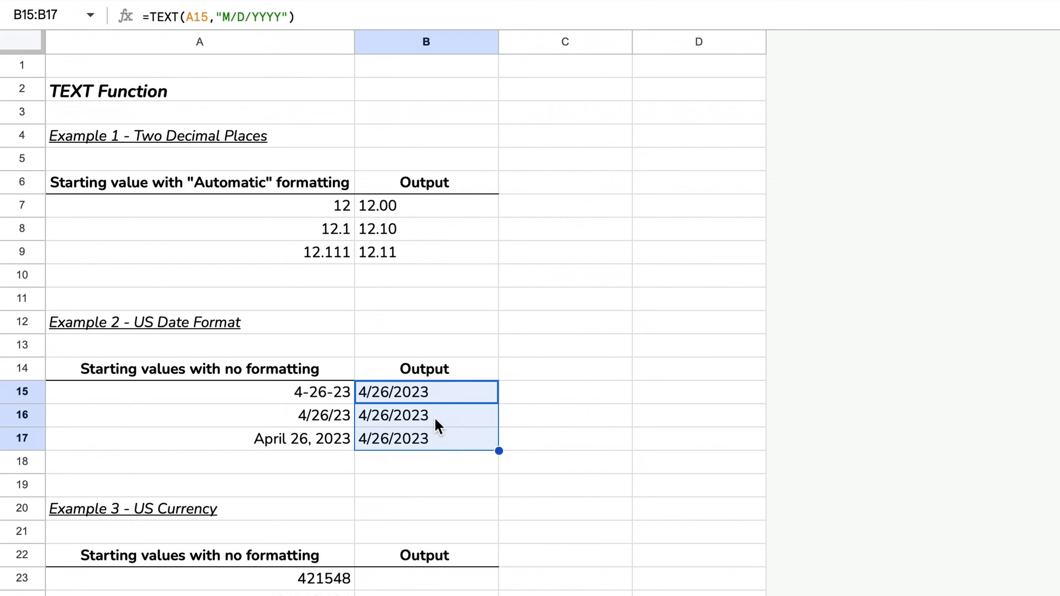
left_click(330, 397)
left_click(332, 418)
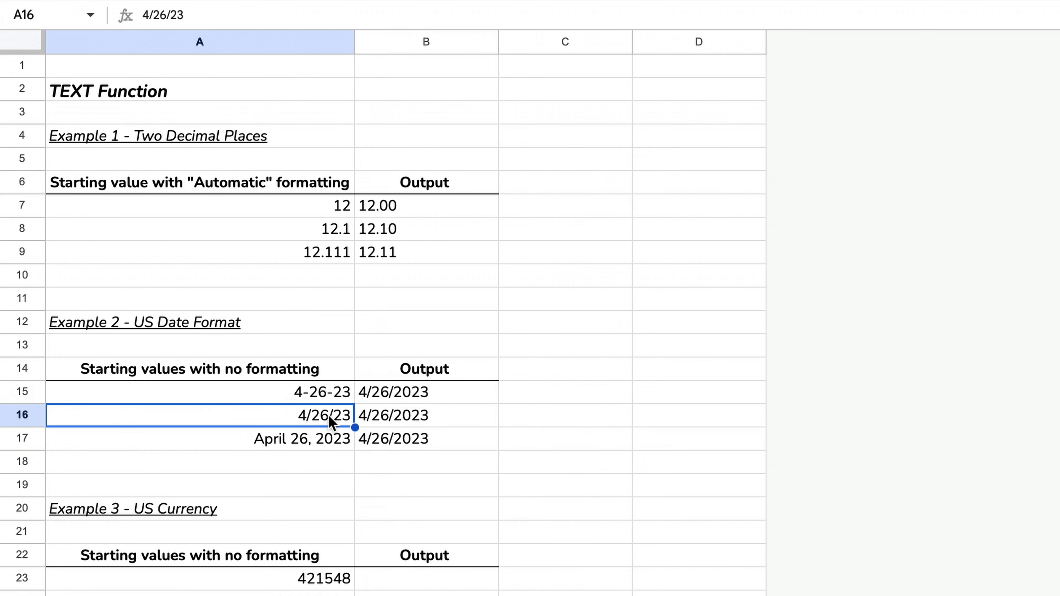
left_click(329, 439)
left_click(467, 443)
left_click(464, 420)
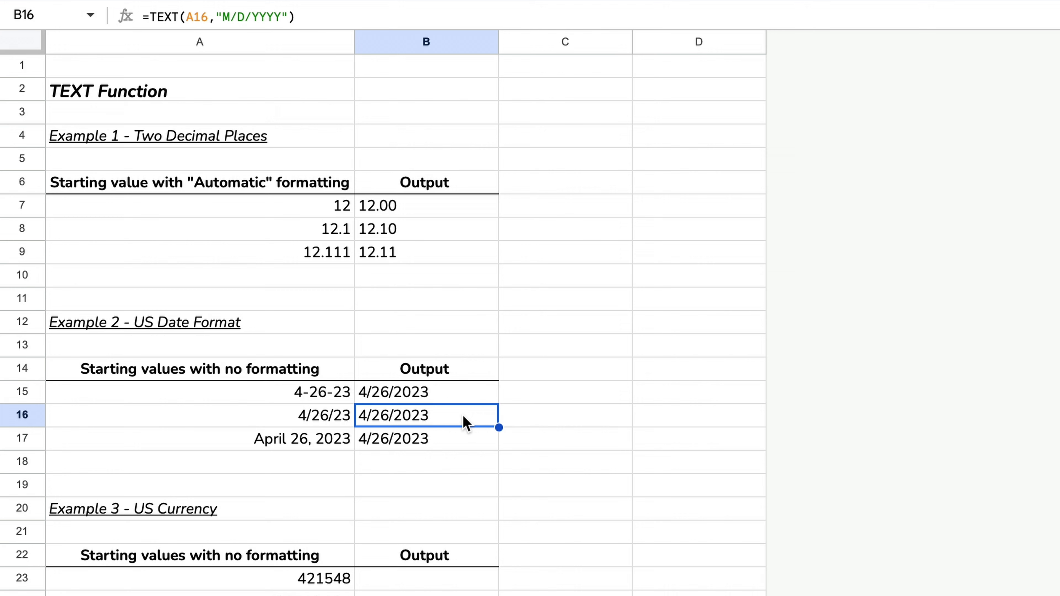
scroll(466, 422, "down", 6)
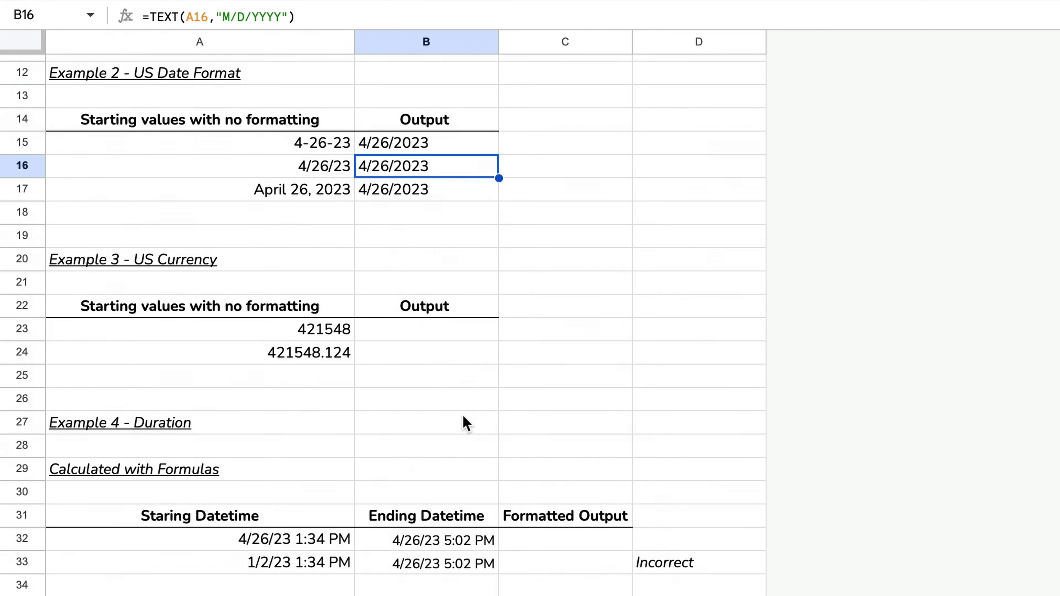
left_click(430, 332)
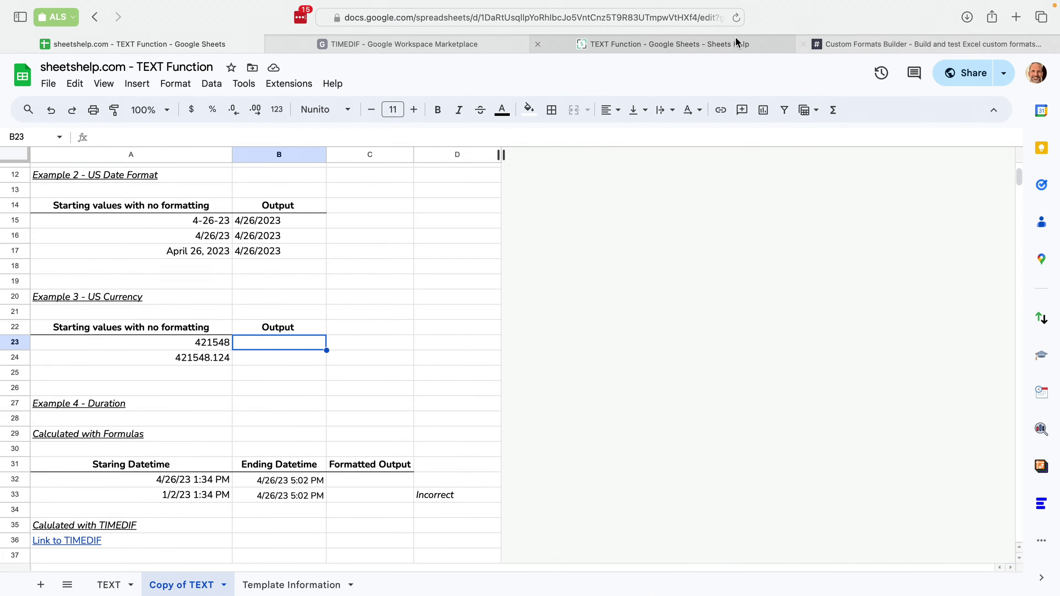
Go to the Sheets Help TEXT Function article and jump to '3.6 Live Examples in a Shared Sheet'.
left_click(684, 49)
scroll(474, 203, "down", 6)
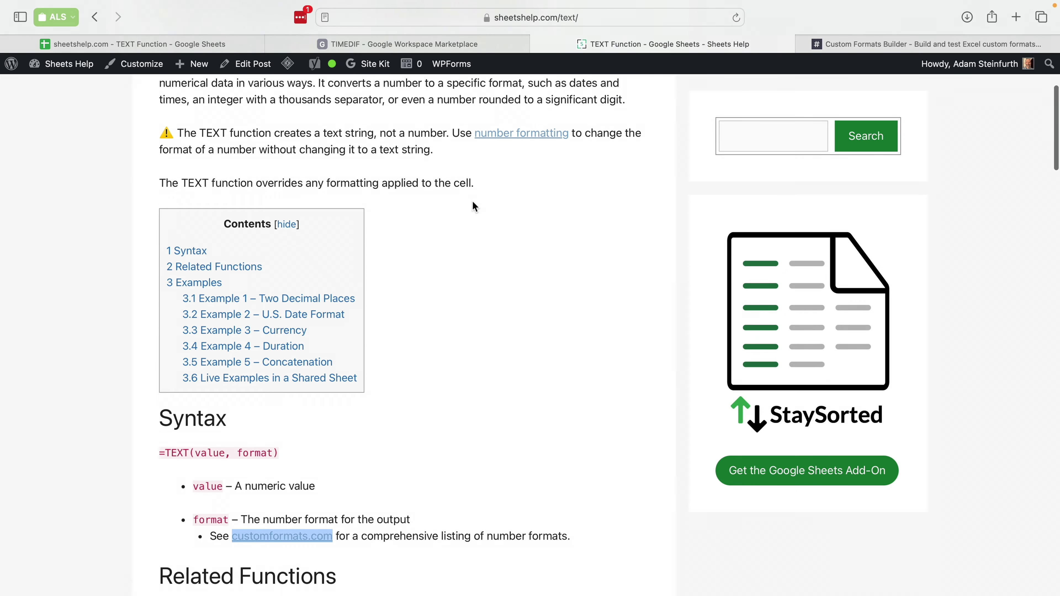
scroll(473, 206, "down", 15)
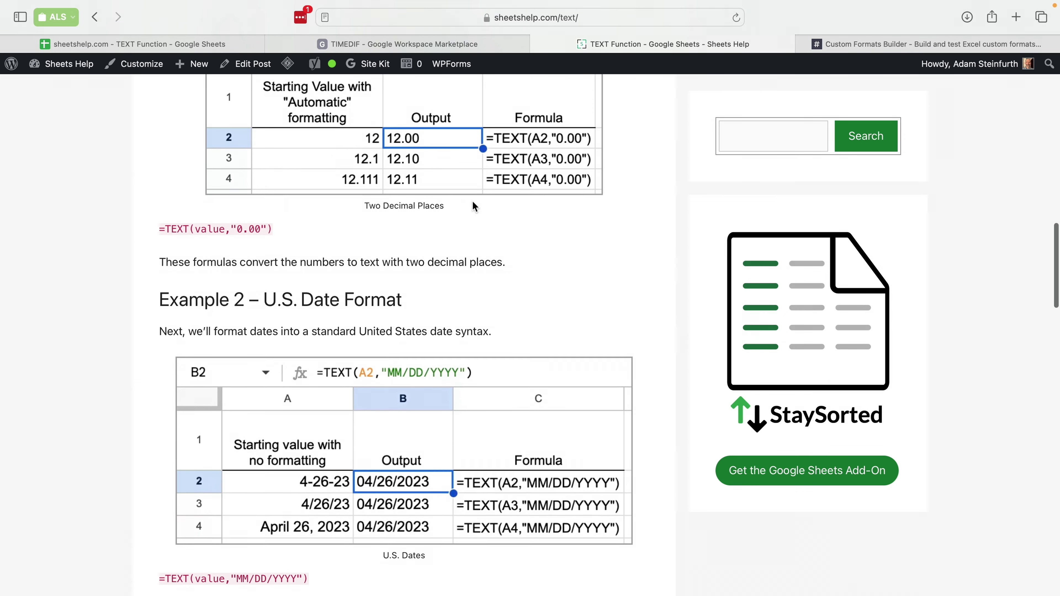
scroll(474, 204, "down", 15)
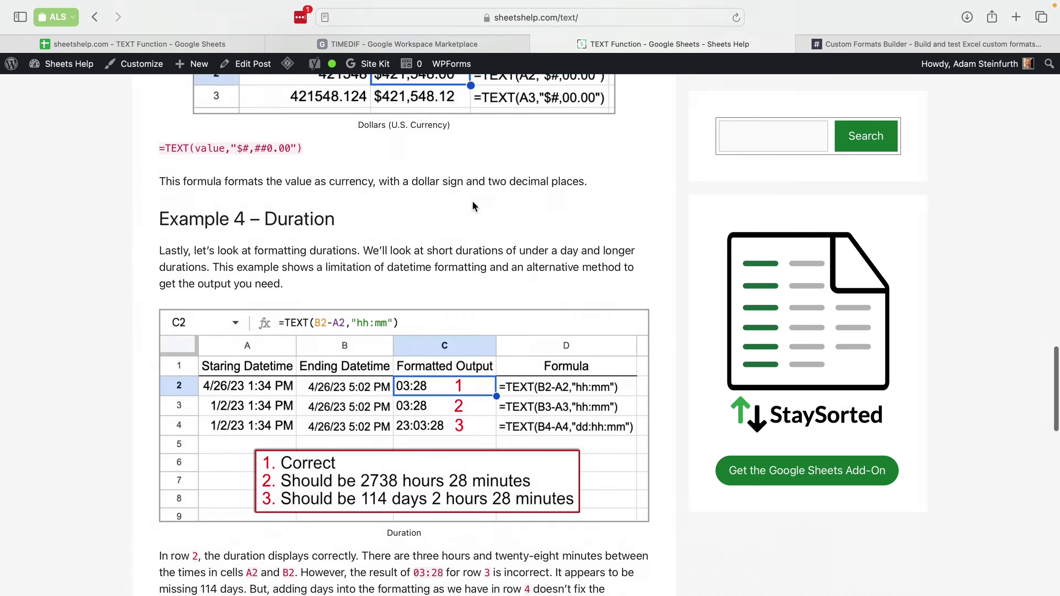
scroll(474, 204, "down", 2)
scroll(473, 204, "up", 12)
scroll(474, 206, "up", 15)
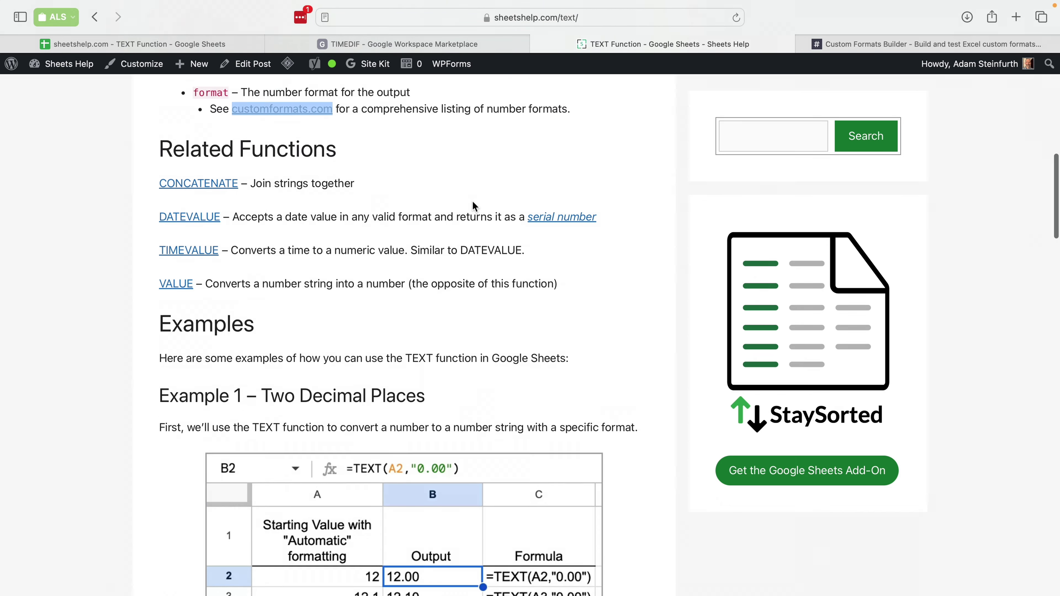
scroll(473, 201, "up", 6)
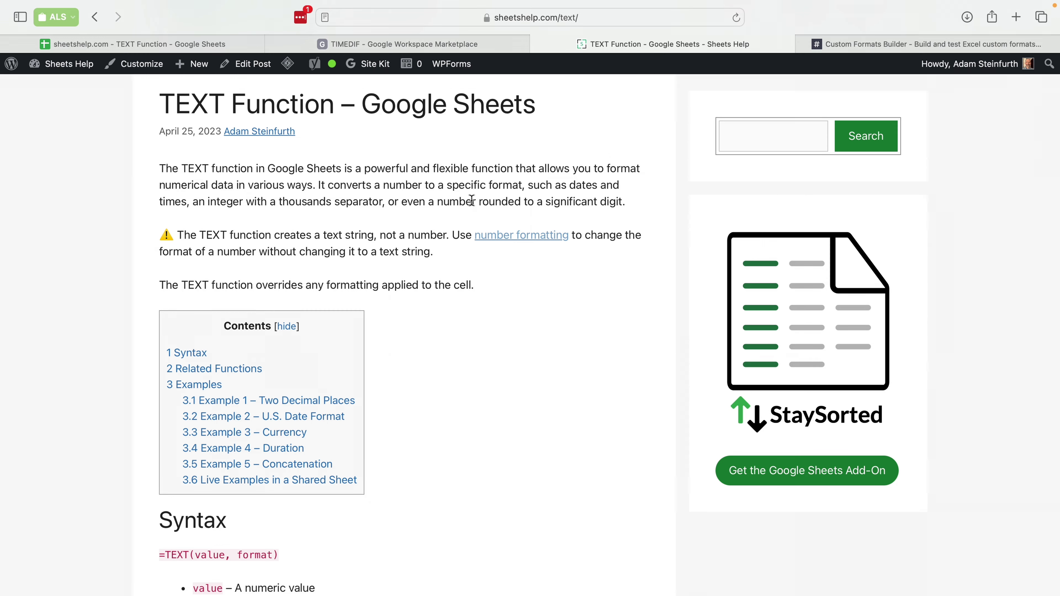
left_click(294, 479)
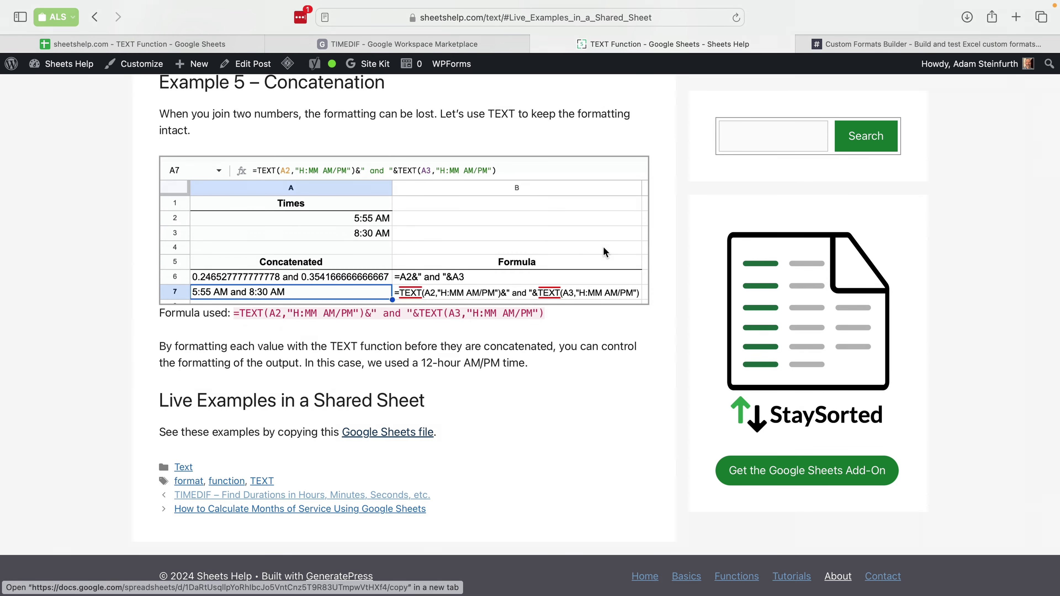
Switch to Custom Formats Builder to view the 0.00 format code and its sample conversions.
left_click(878, 38)
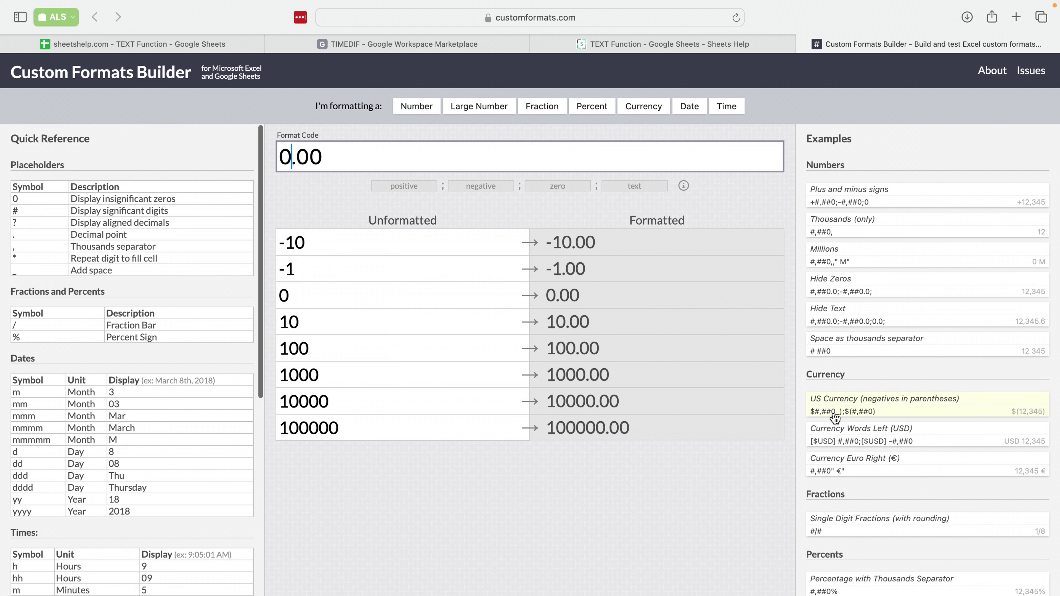
Enter =TEXT(A23,"$0,000") in B23 and fill it to B24, both showing $421,548.
key("ctrl+Tab")
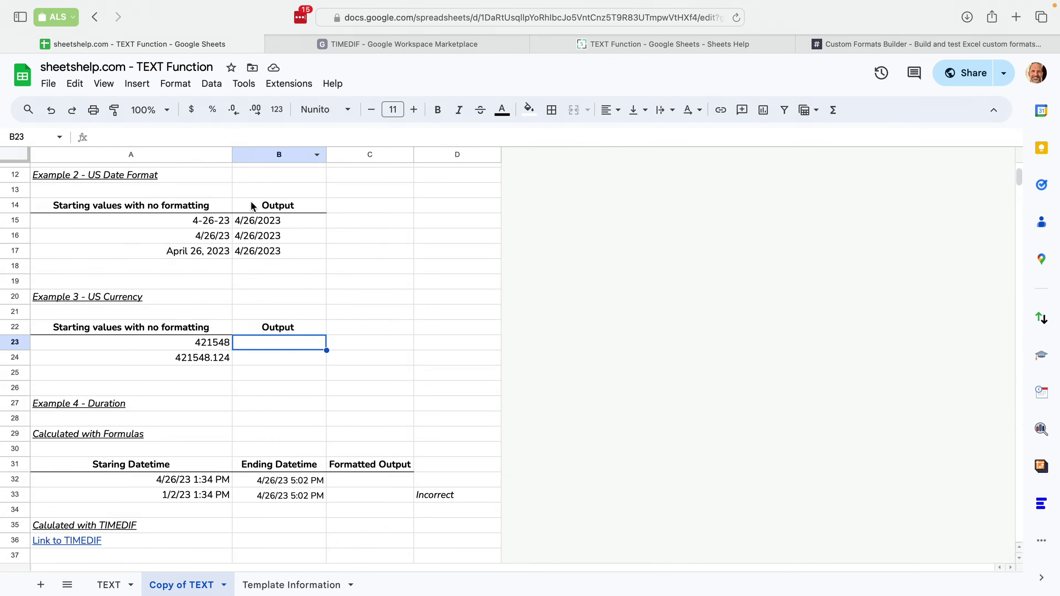
type("=TEXT(")
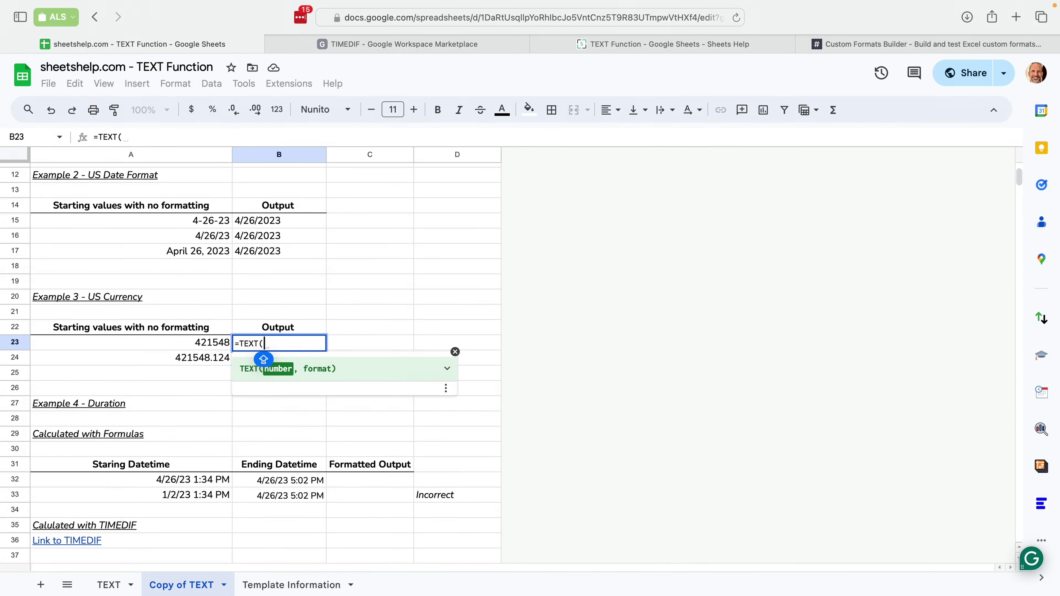
type("A23,\"")
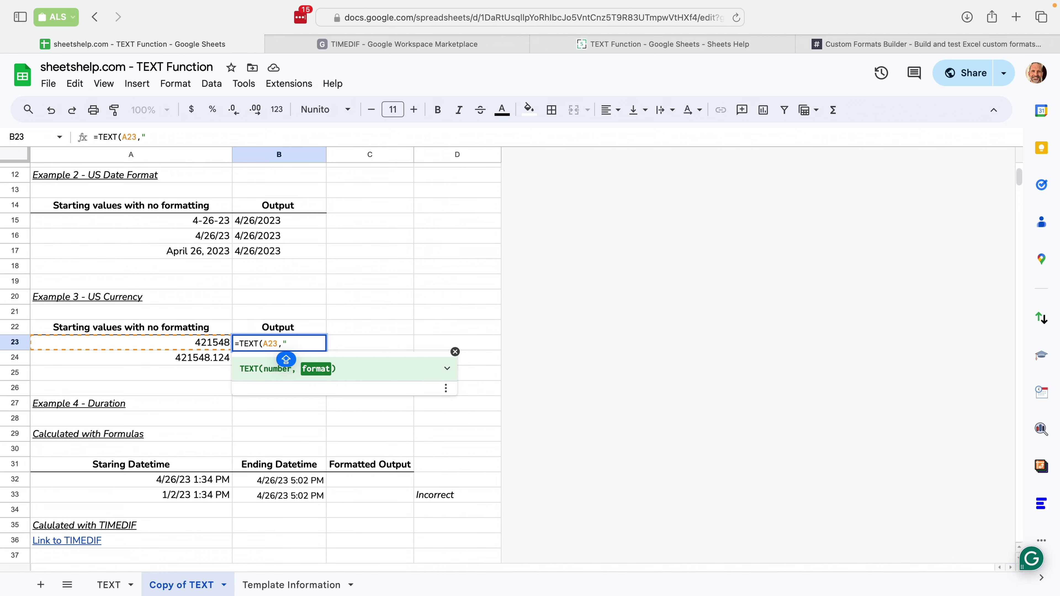
type("$")
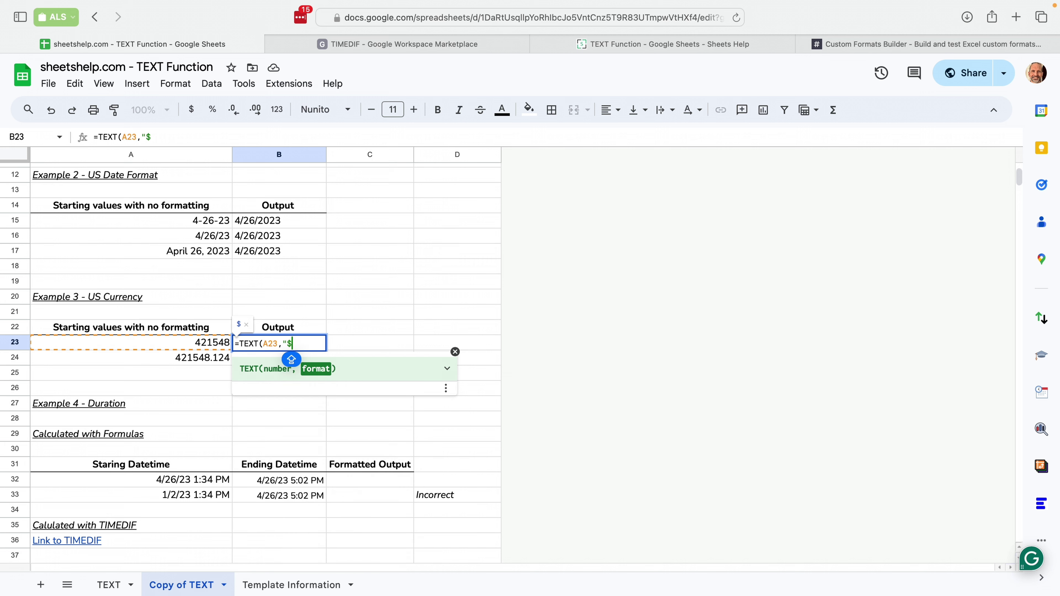
type("0,000")
key("Return")
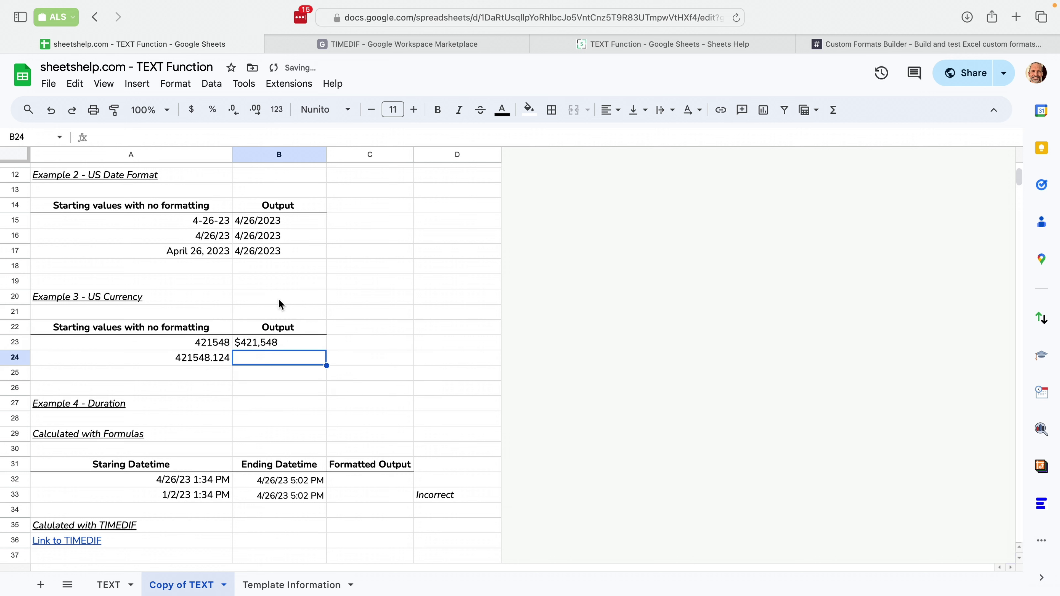
left_click(292, 344)
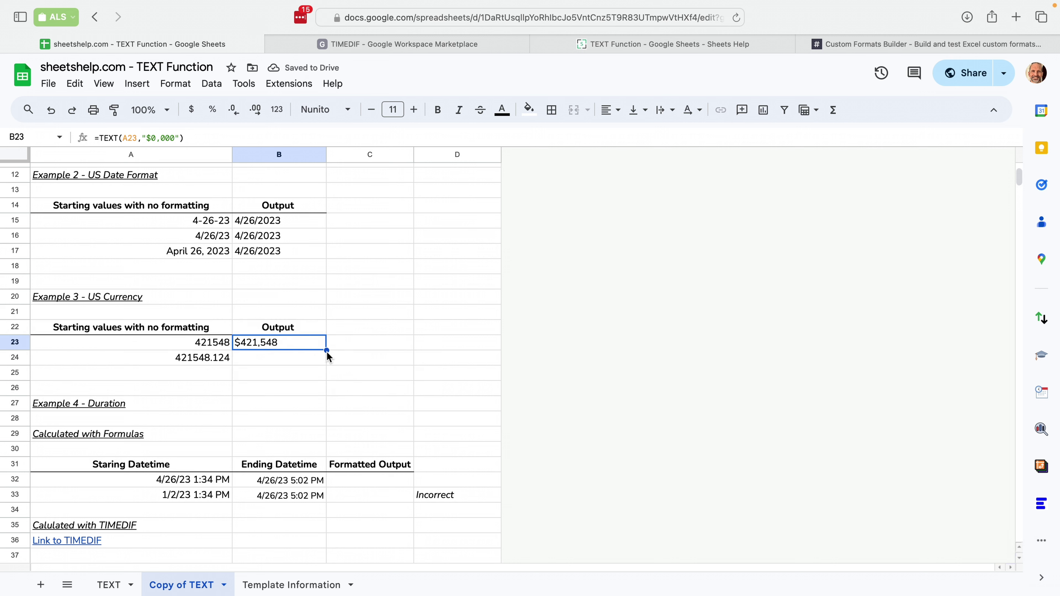
left_click_drag(326, 352, 325, 363)
left_click(308, 362)
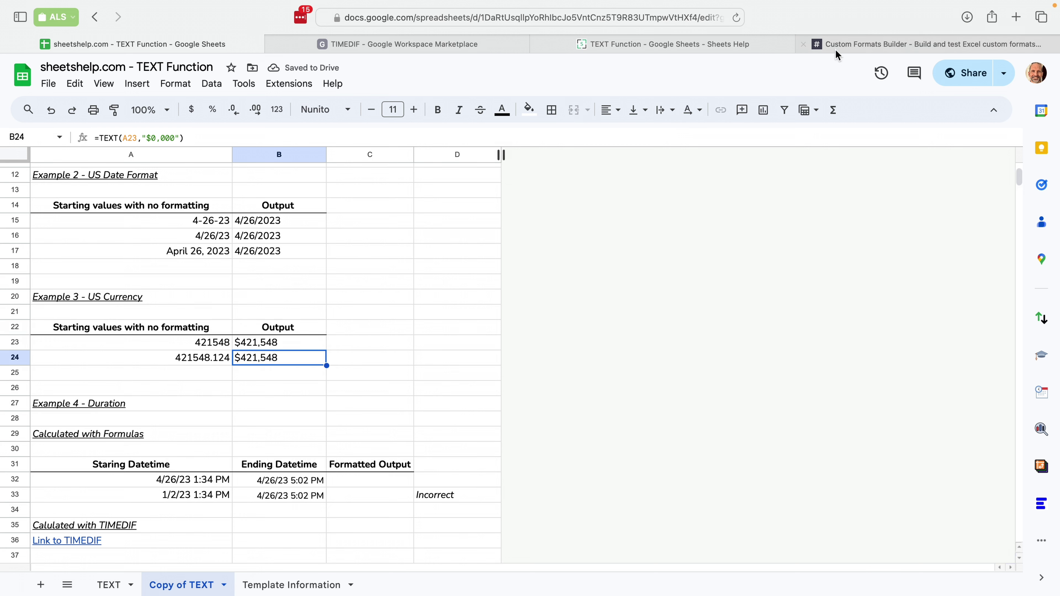
left_click(305, 367)
scroll(305, 367, "down", 2)
scroll(305, 367, "down", 3)
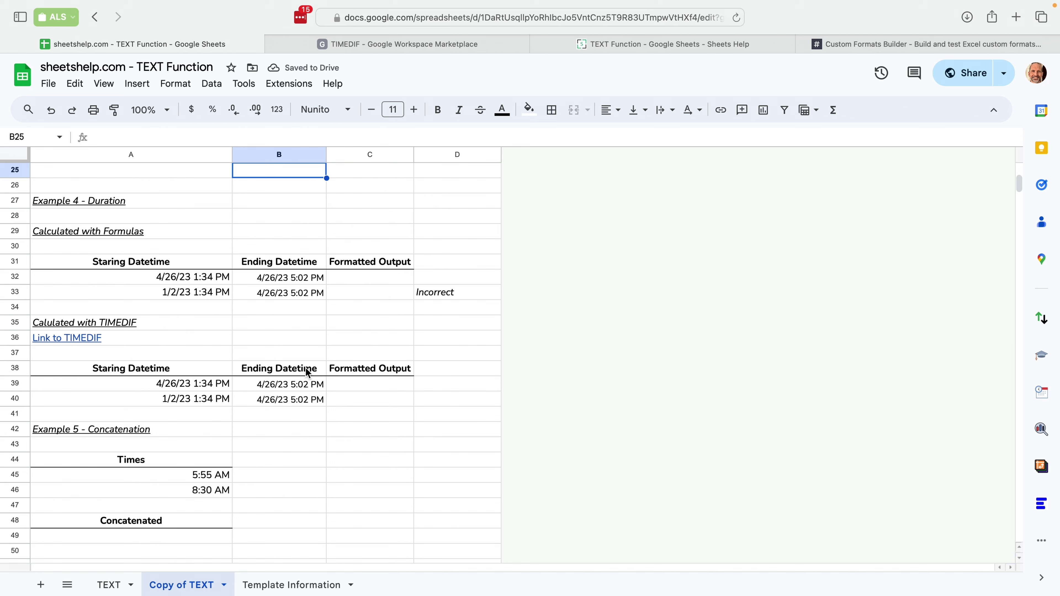
left_click(212, 281)
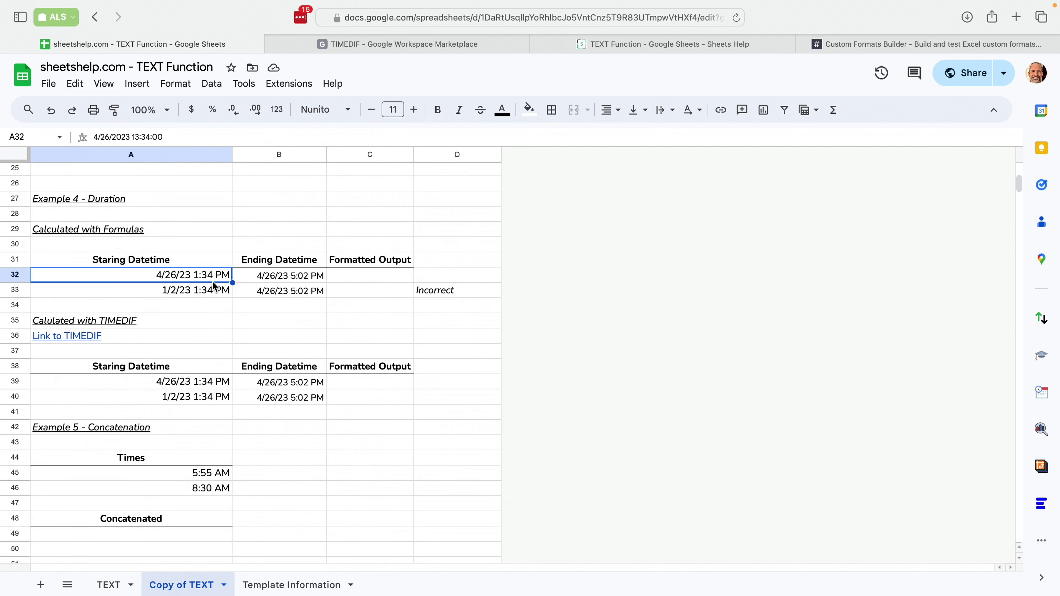
left_click(265, 280)
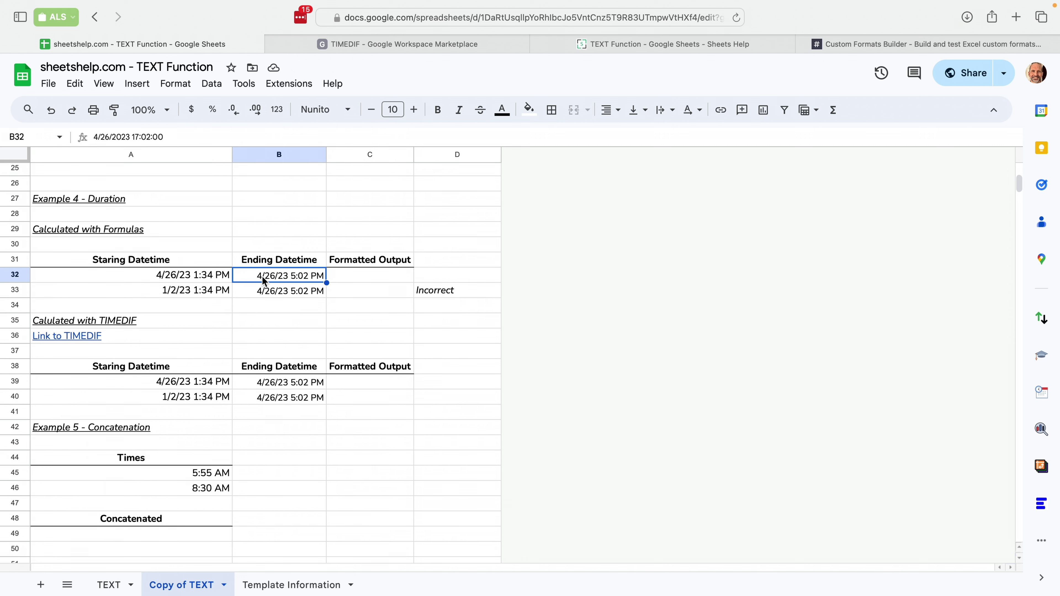
left_click(342, 276)
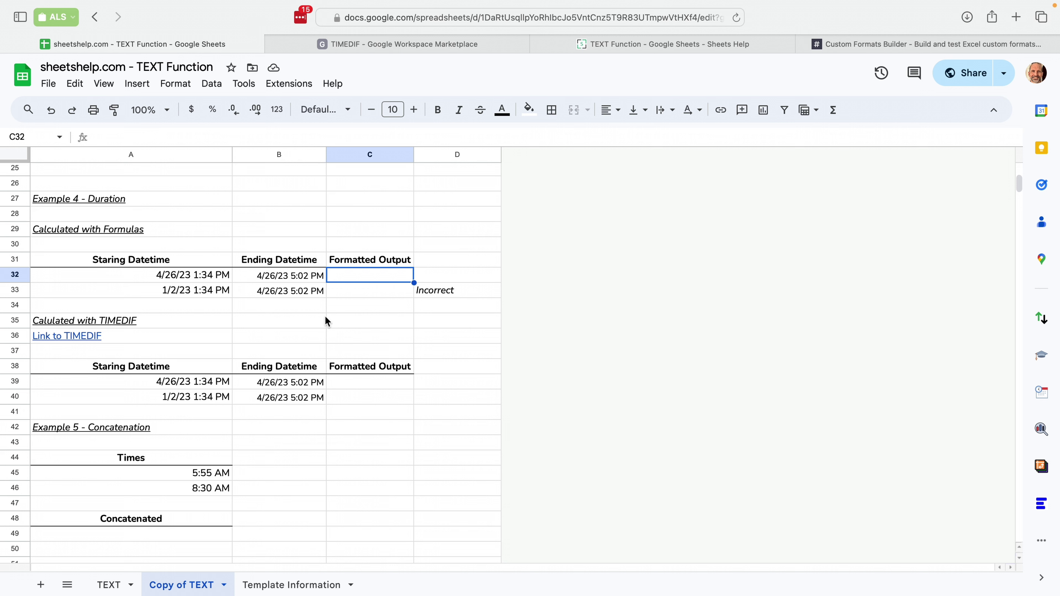
left_click(113, 585)
scroll(199, 420, "down", 7)
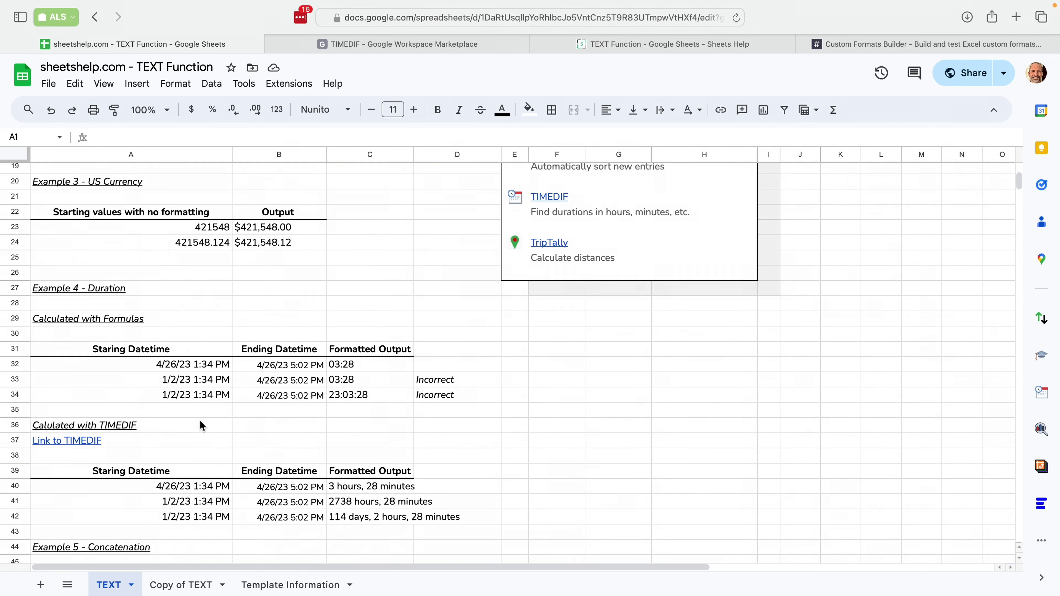
left_click(358, 355)
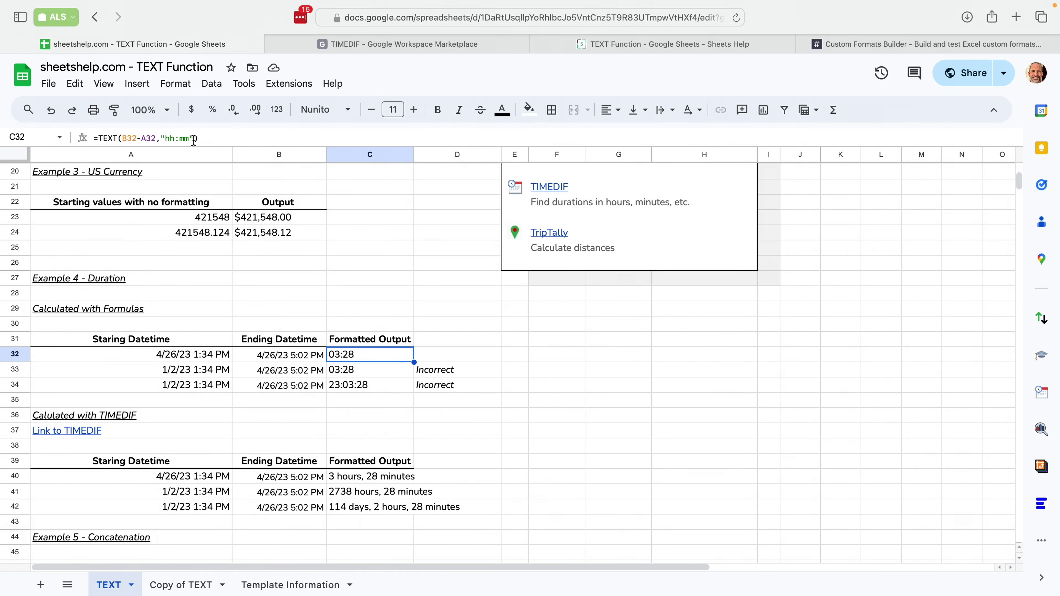
left_click_drag(199, 138, 37, 132)
key("super+c")
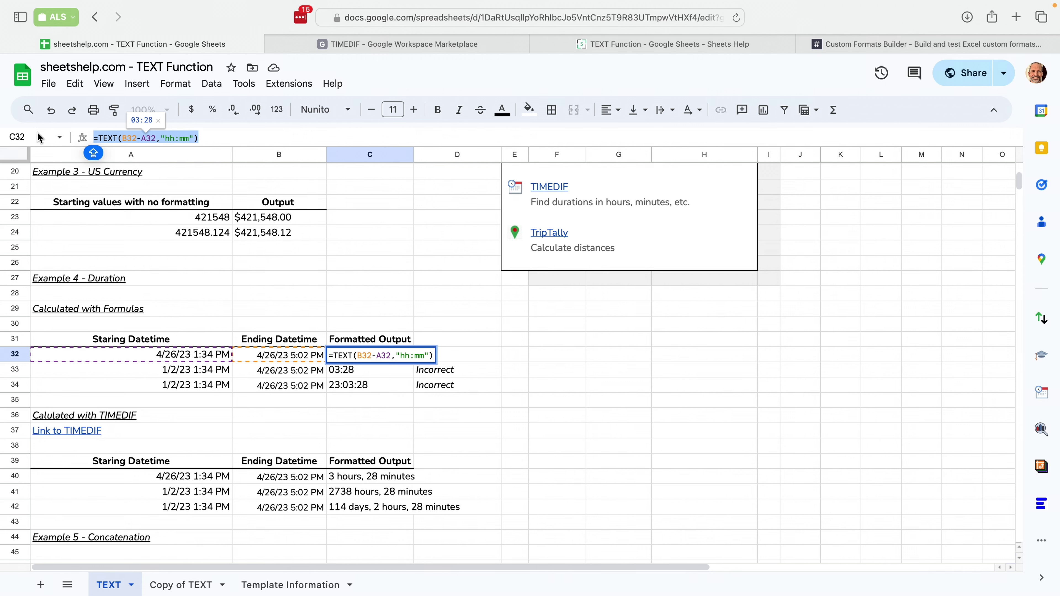
Paste =TEXT(B32-A32,"hh:mm") into C32 and confirm it, showing the 03:28 duration.
key("alt+Down")
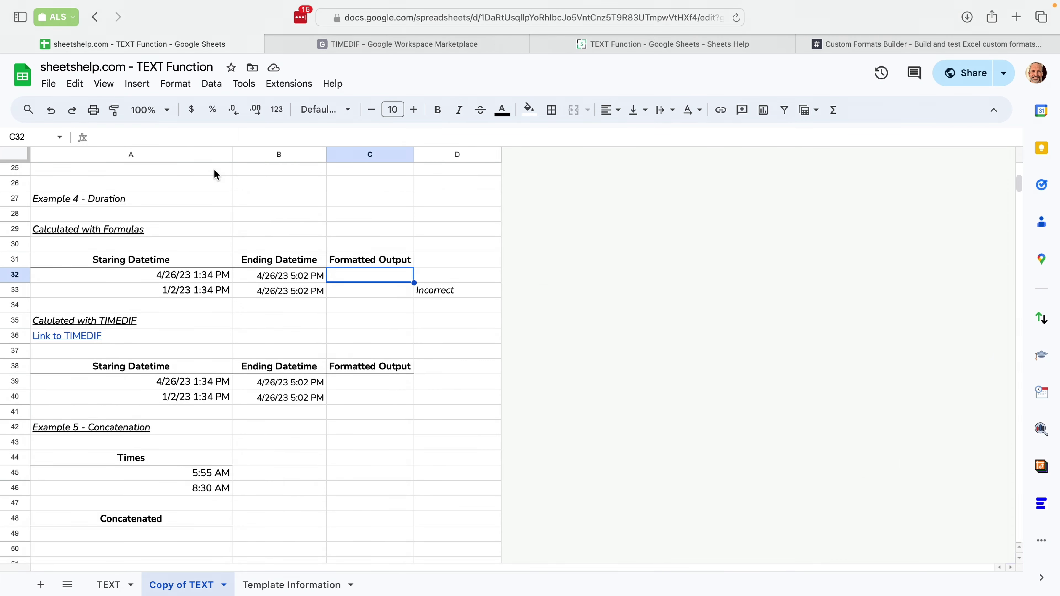
left_click(201, 132)
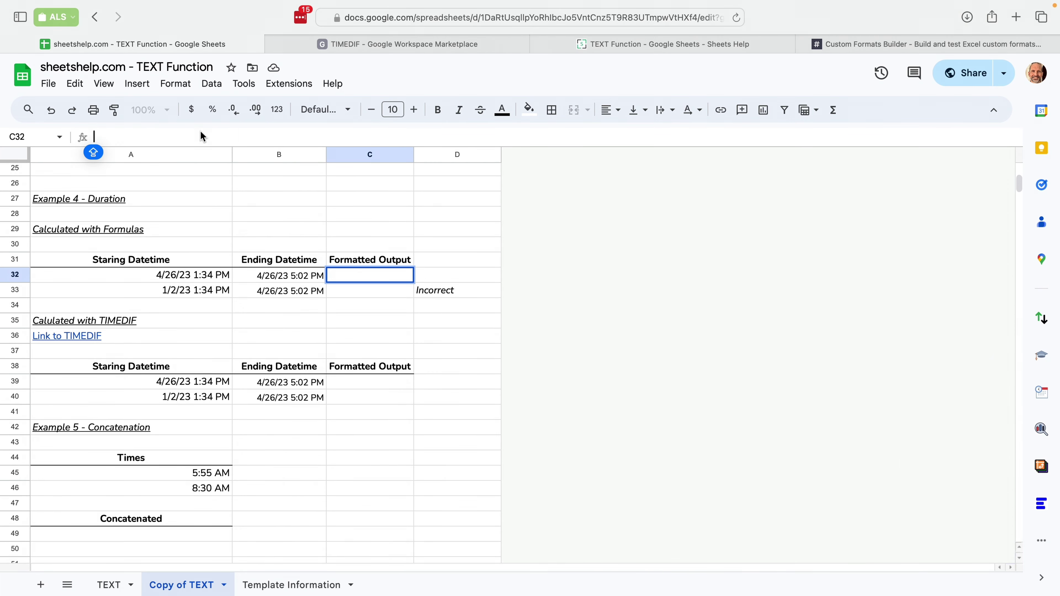
key("super+v")
key("Caps_Lock")
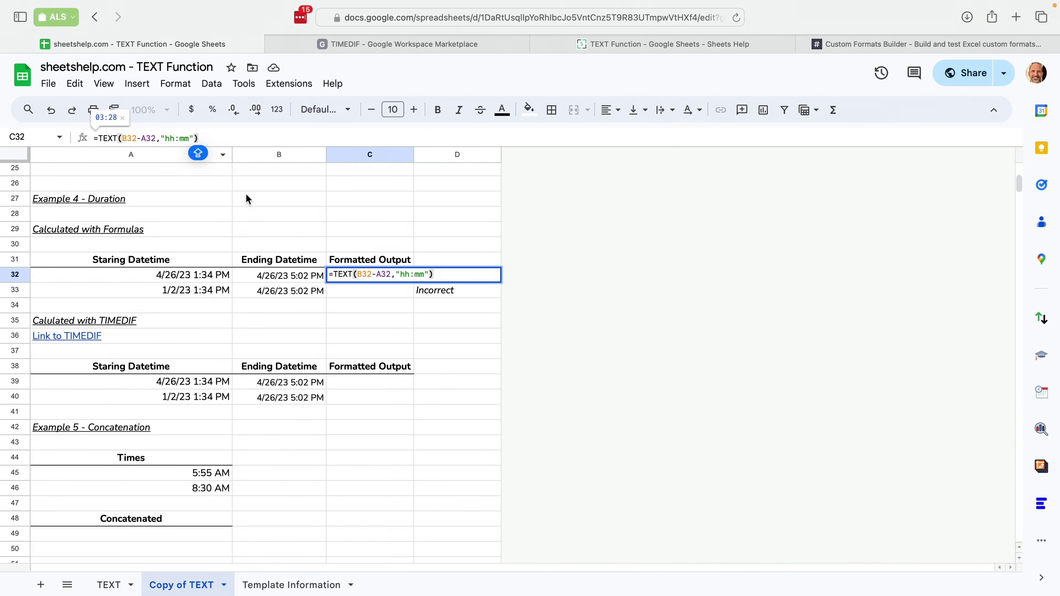
left_click(339, 276)
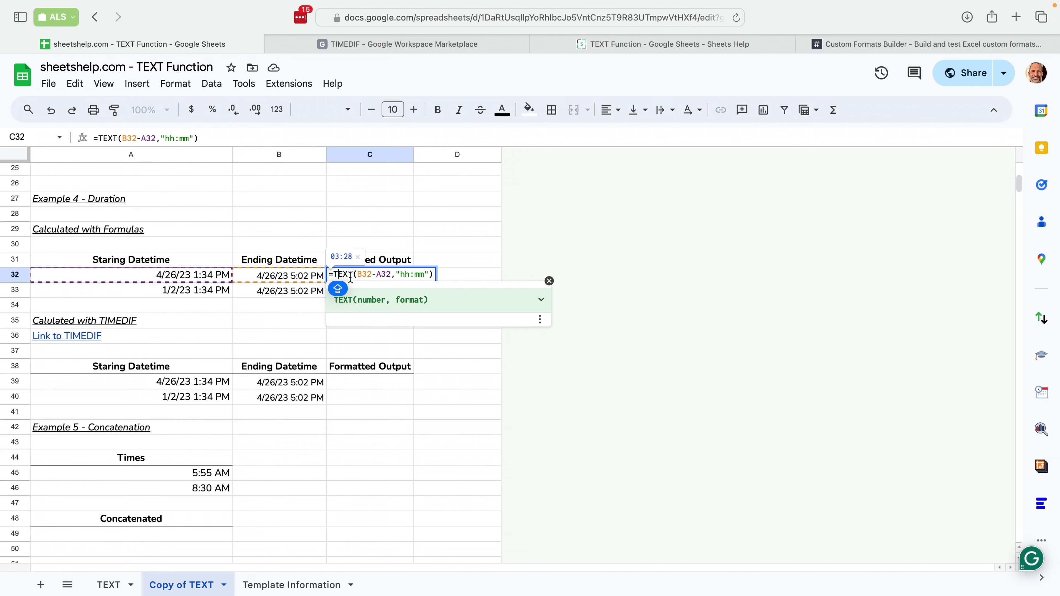
left_click_drag(357, 275, 392, 276)
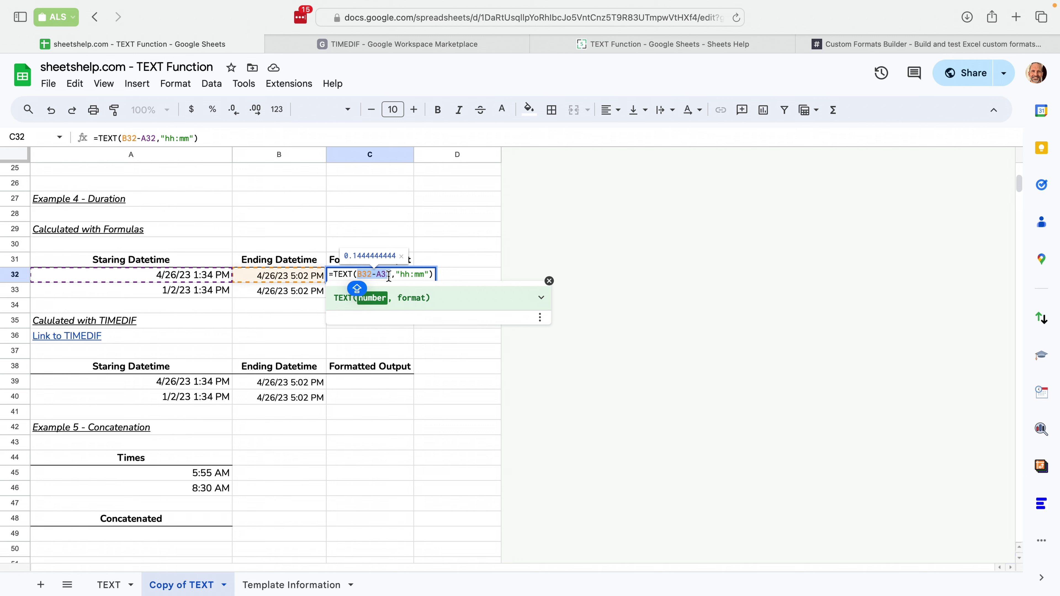
left_click(363, 274)
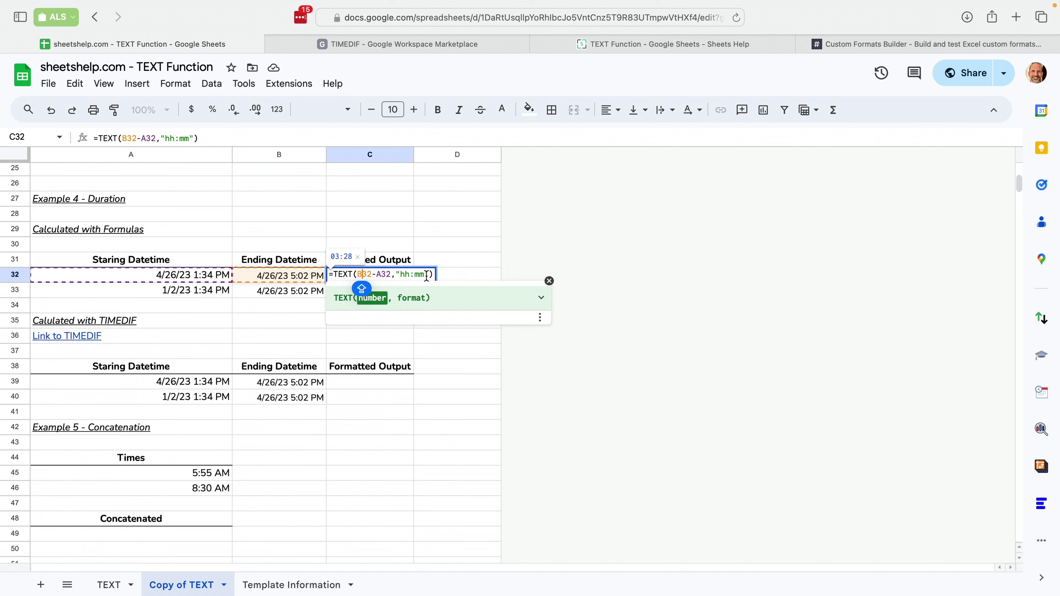
left_click(408, 276)
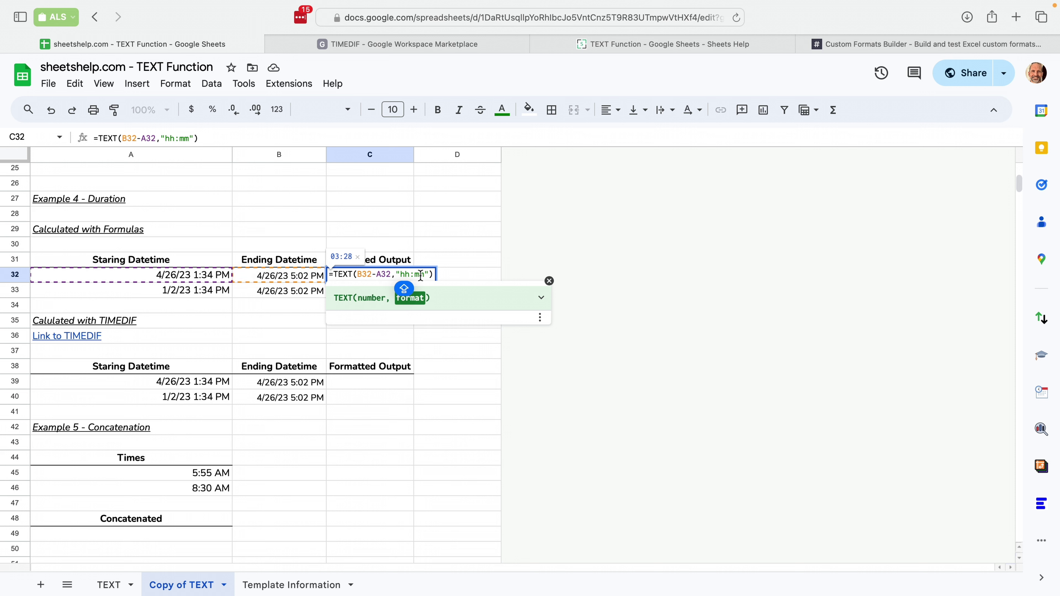
key("Caps_Lock")
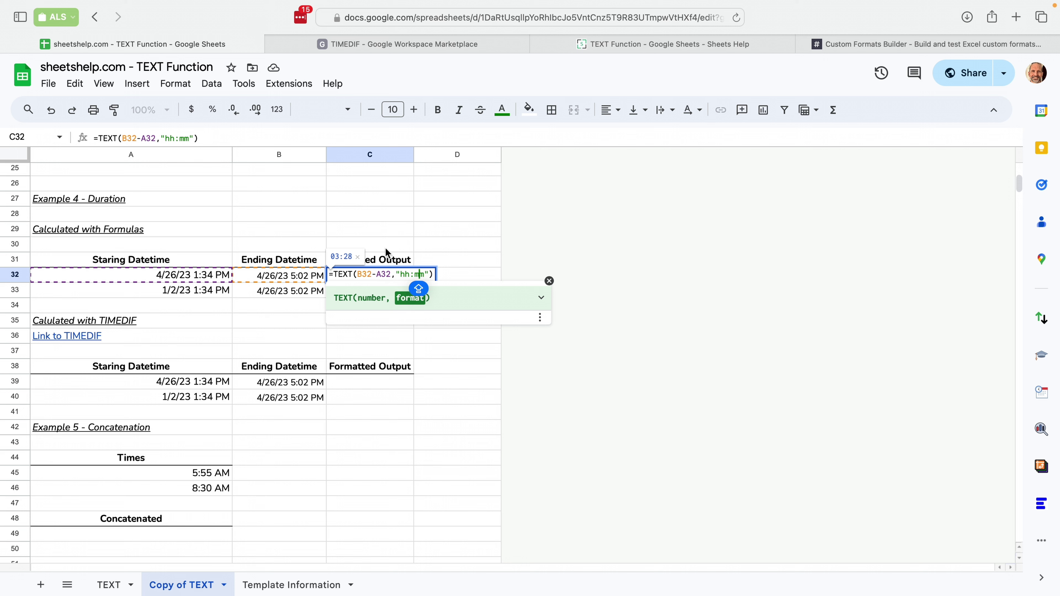
key("Return")
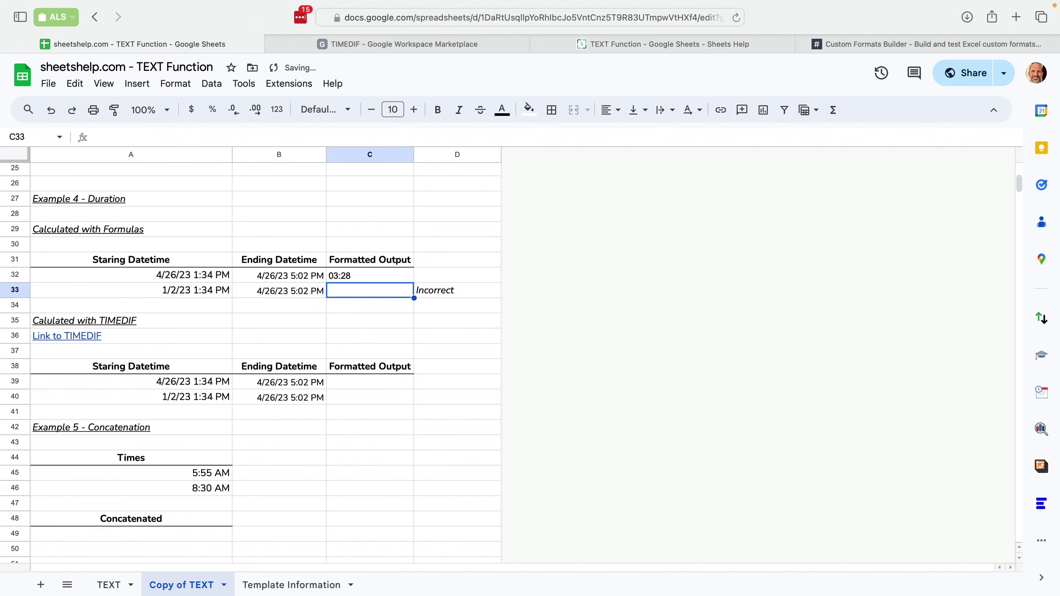
left_click(360, 277)
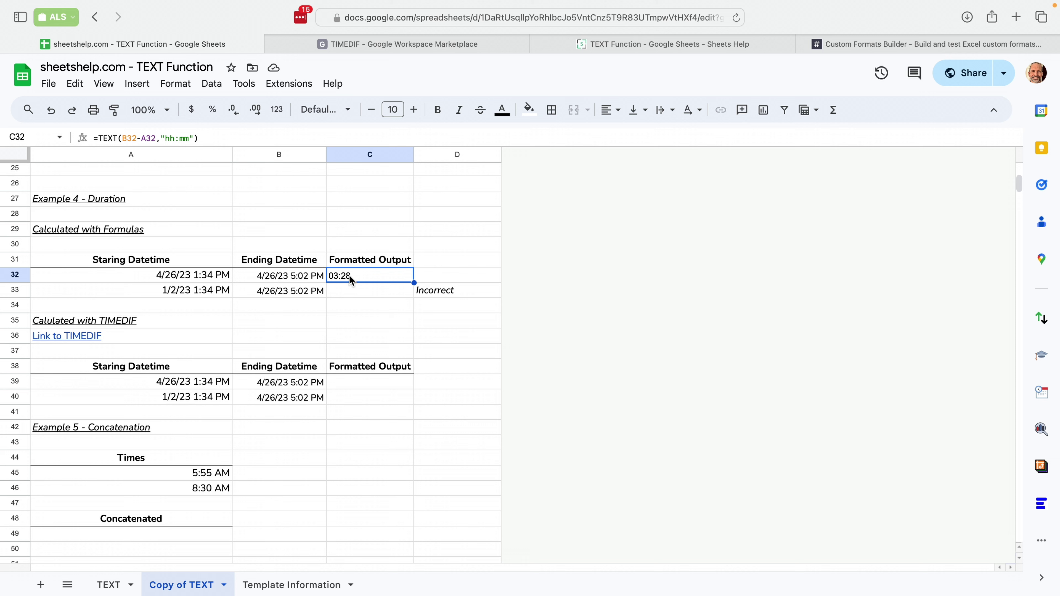
Fill the hh:mm duration formula into C33, inspect row 33's datetimes, and select A39:B40.
left_click(413, 283)
left_click_drag(413, 283, 414, 289)
left_click(375, 294)
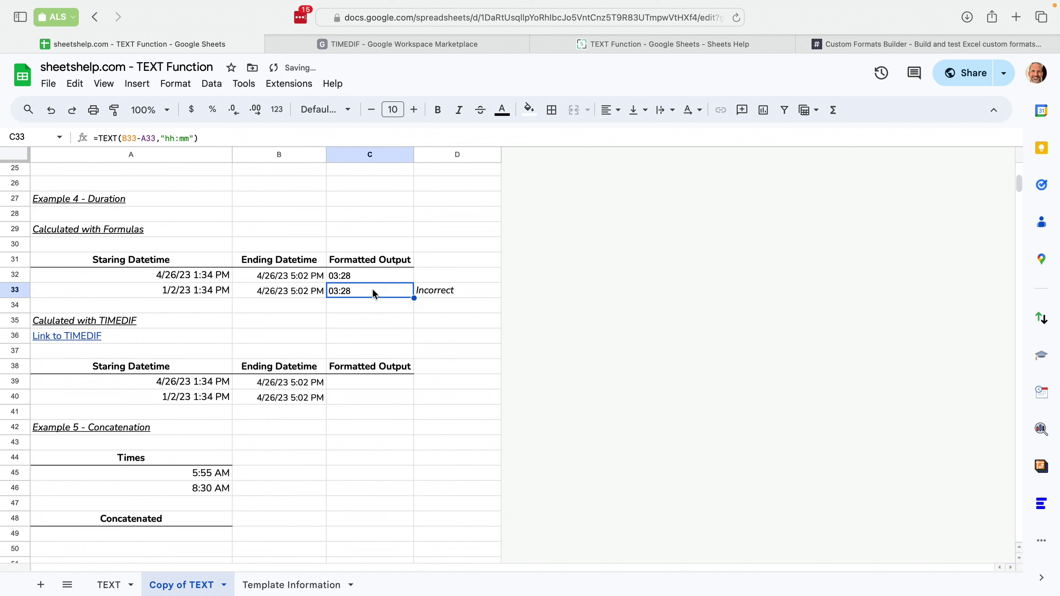
left_click(190, 291)
left_click(265, 294)
left_click(368, 293)
left_click_drag(203, 383, 255, 404)
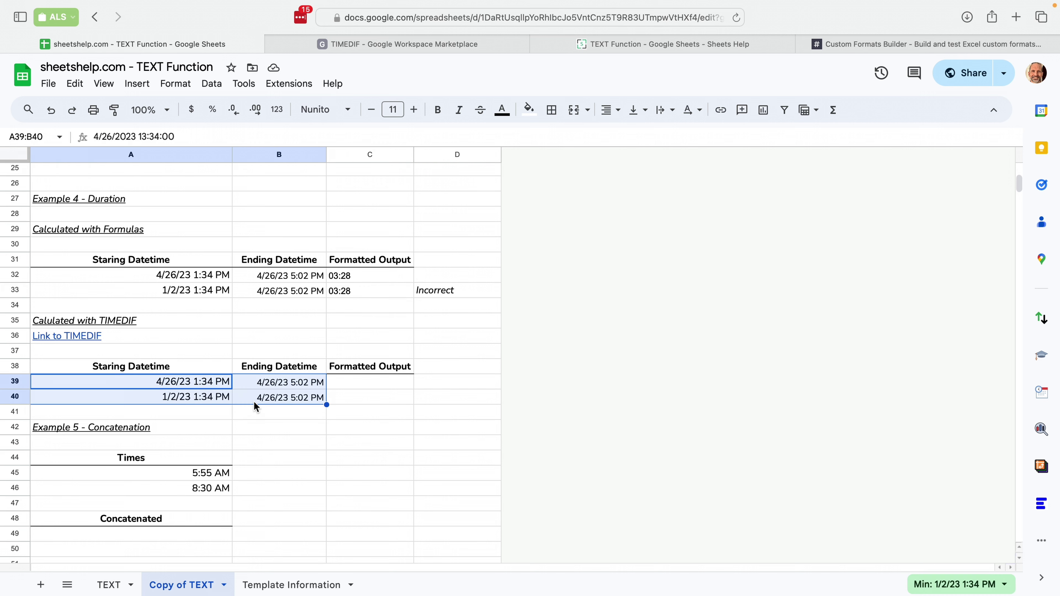
In the TIMEDIF add-on, include only hours and minutes and calculate durations for the selected rows.
left_click(1042, 397)
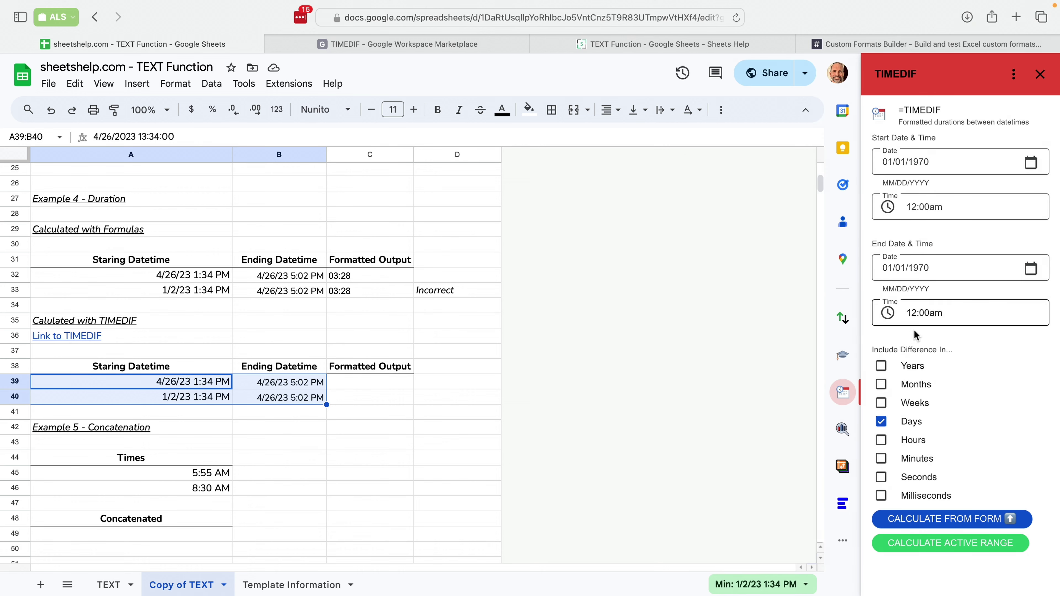
left_click(882, 421)
left_click(882, 439)
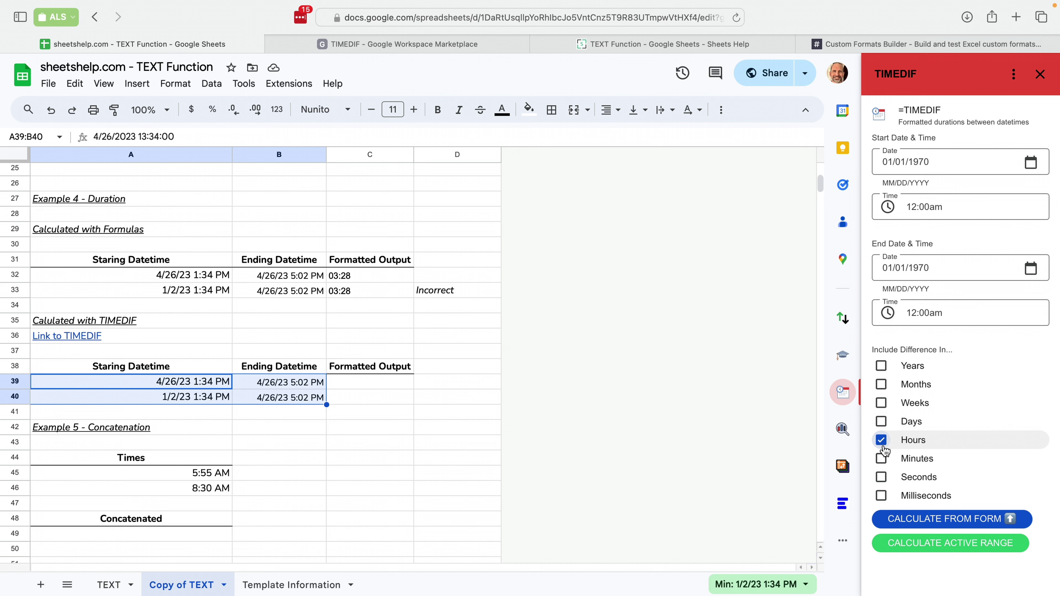
left_click(882, 459)
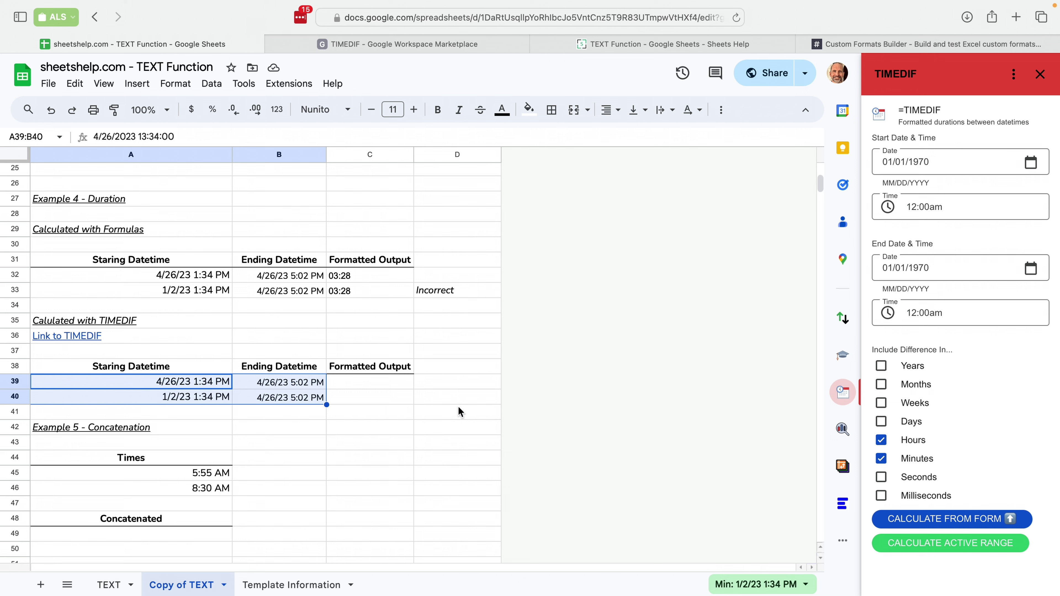
left_click(946, 550)
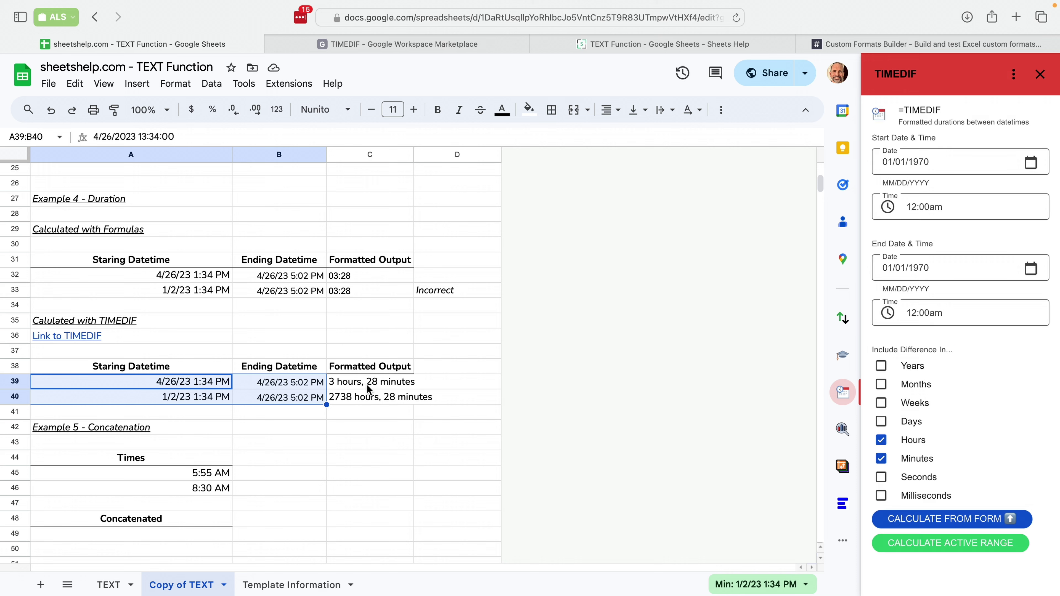
Check C39 and C40 read 3 hours, 28 minutes and 2738 hours, 28 minutes.
left_click(368, 387)
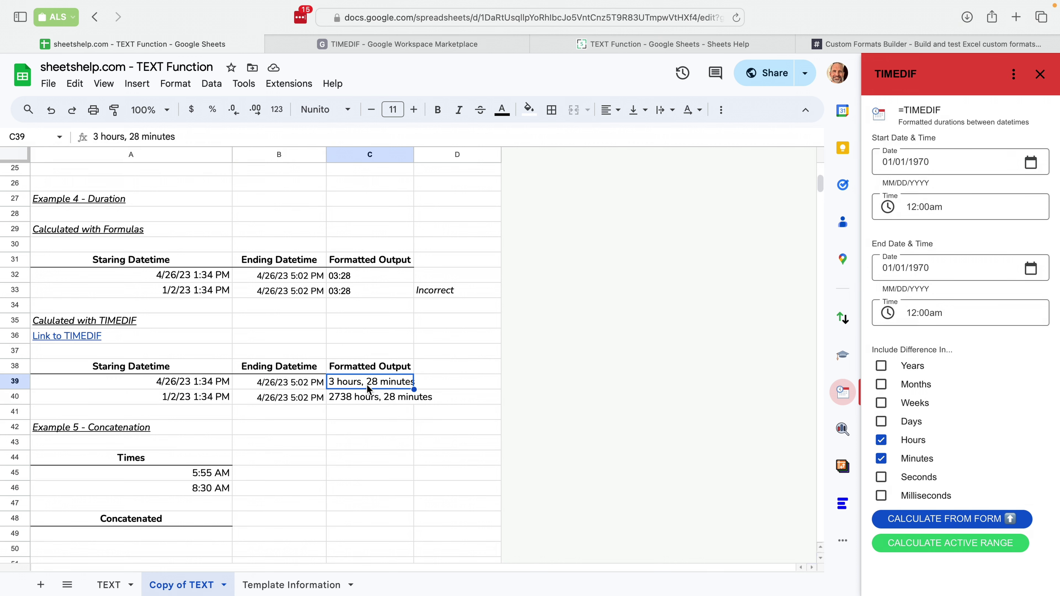
left_click(375, 401)
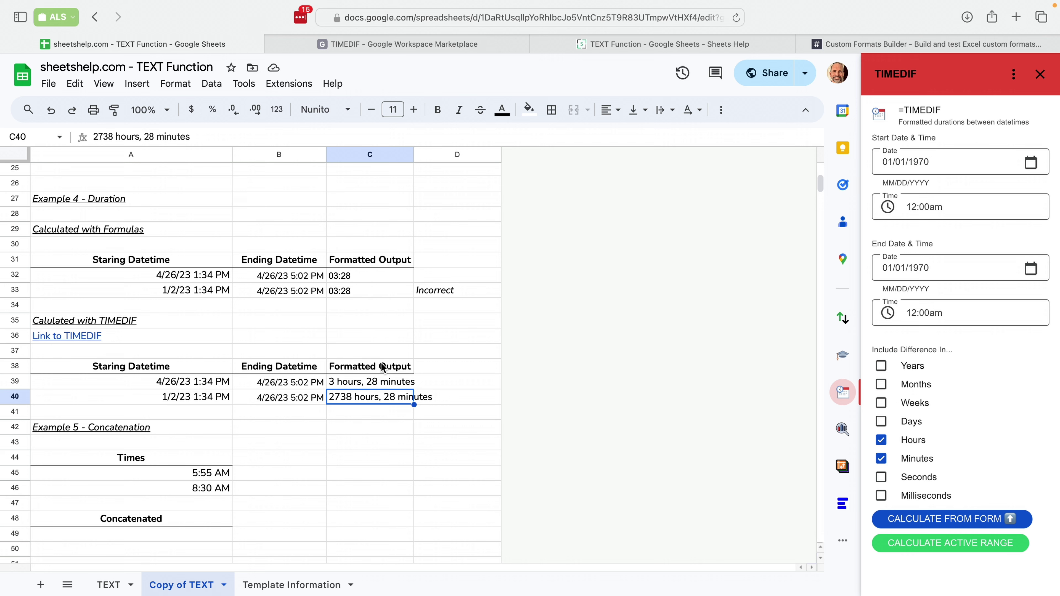
left_click(308, 442)
scroll(307, 443, "down", 3)
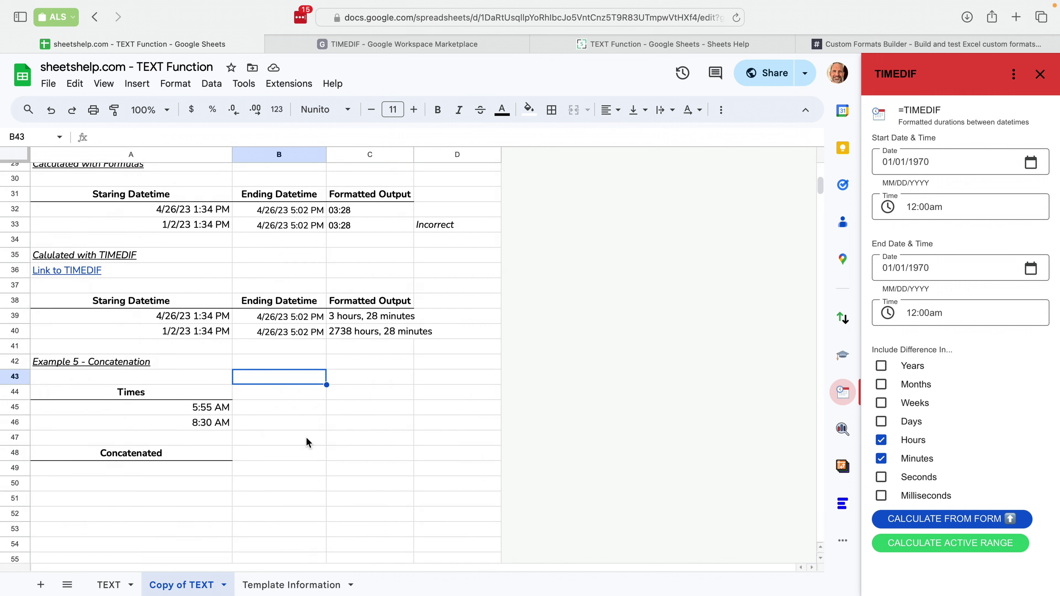
Inspect the 5:55 AM and 8:30 AM times in A45 and A46.
left_click(223, 471)
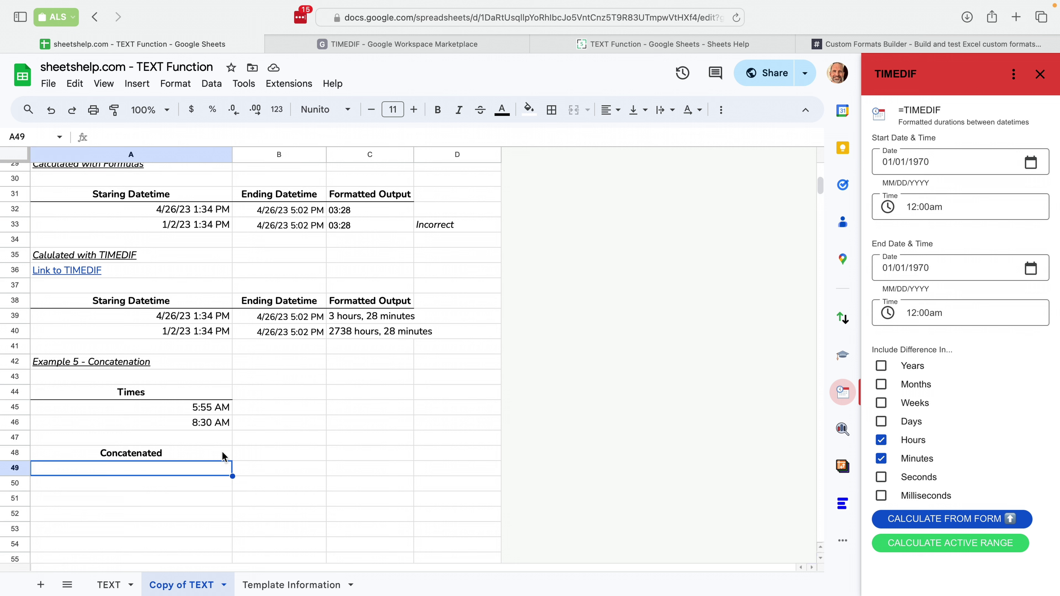
left_click(223, 413)
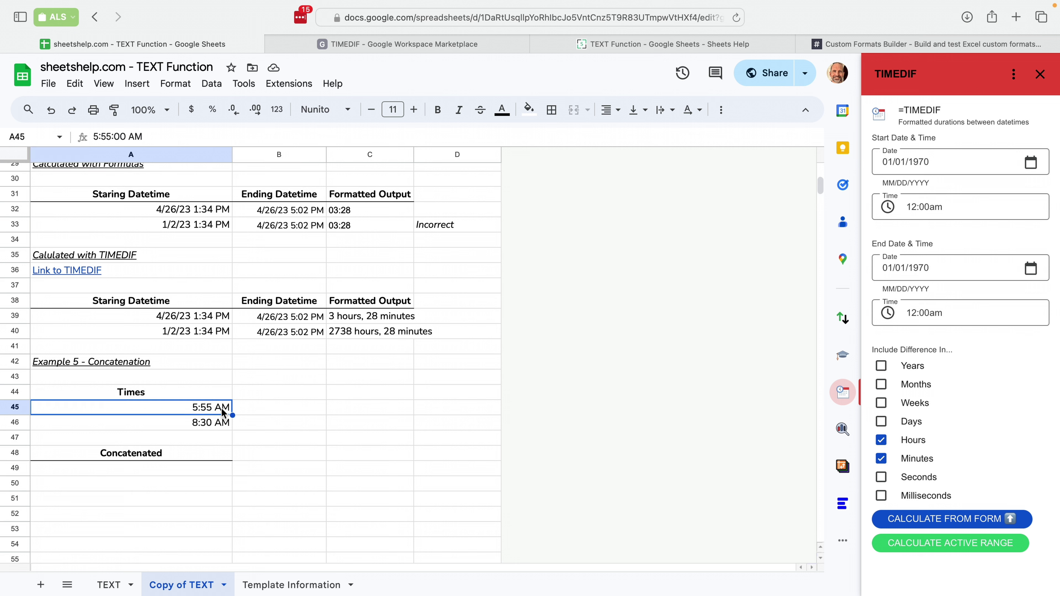
left_click(220, 423, "shift")
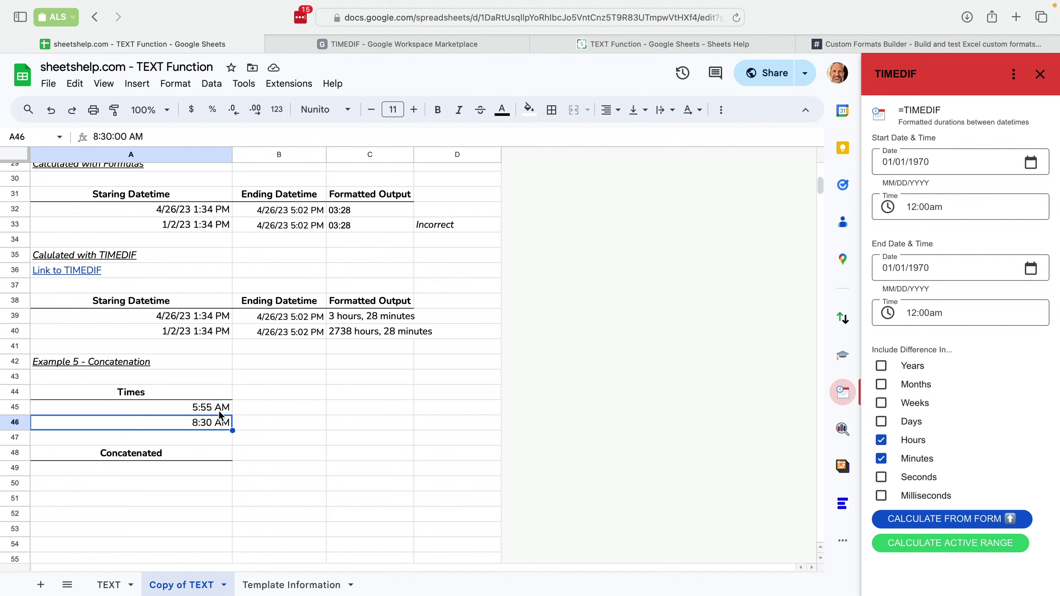
left_click(220, 413)
left_click(219, 424)
Enter =A45&" "&A46 in A49 to join the two times with a space.
left_click(212, 469)
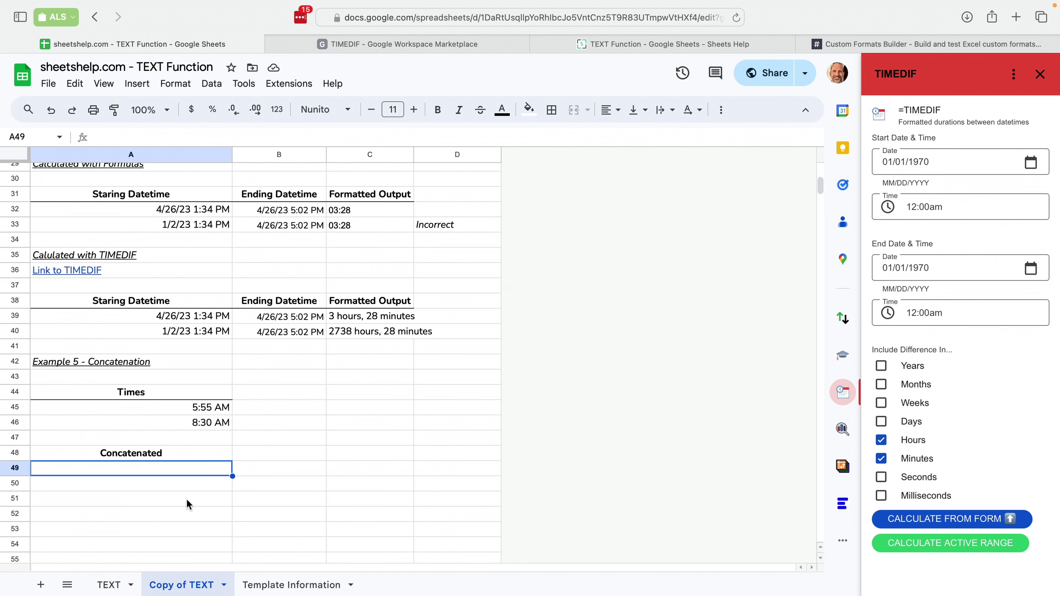
type("=A47")
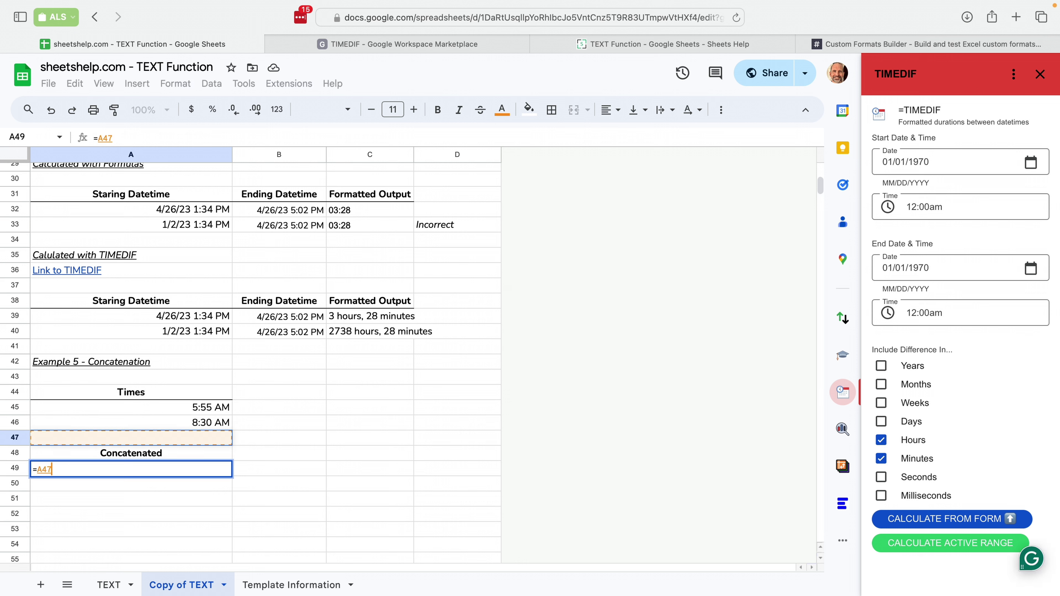
key("Up")
key("Up")
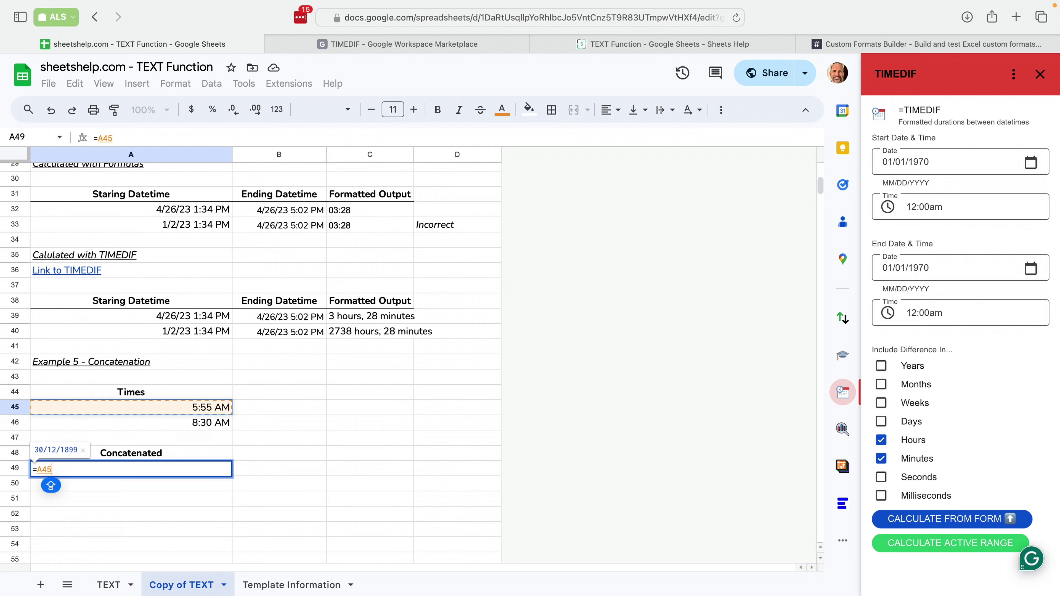
type("&")
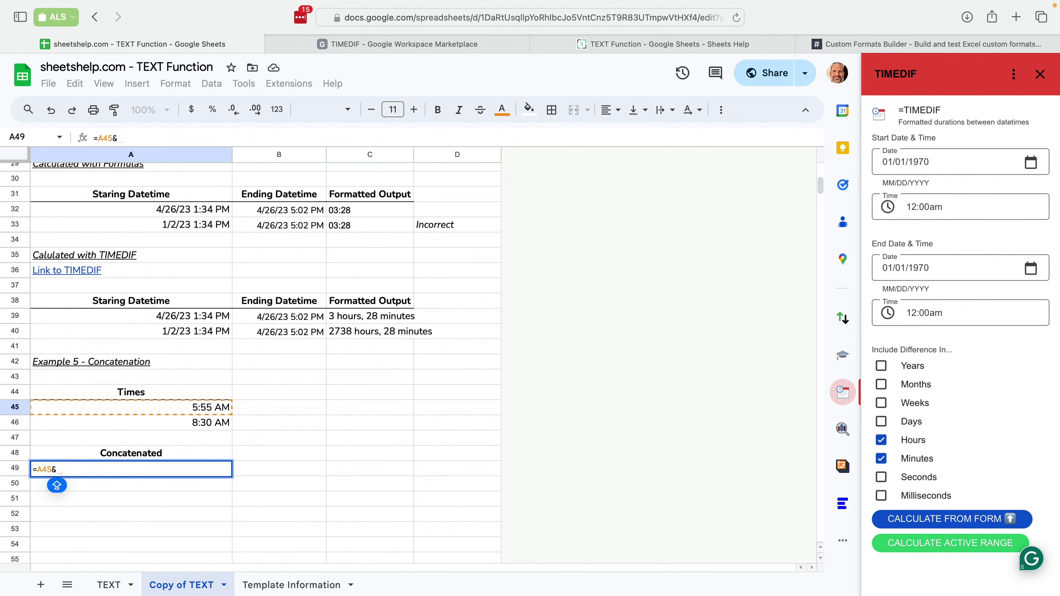
type("\" ")
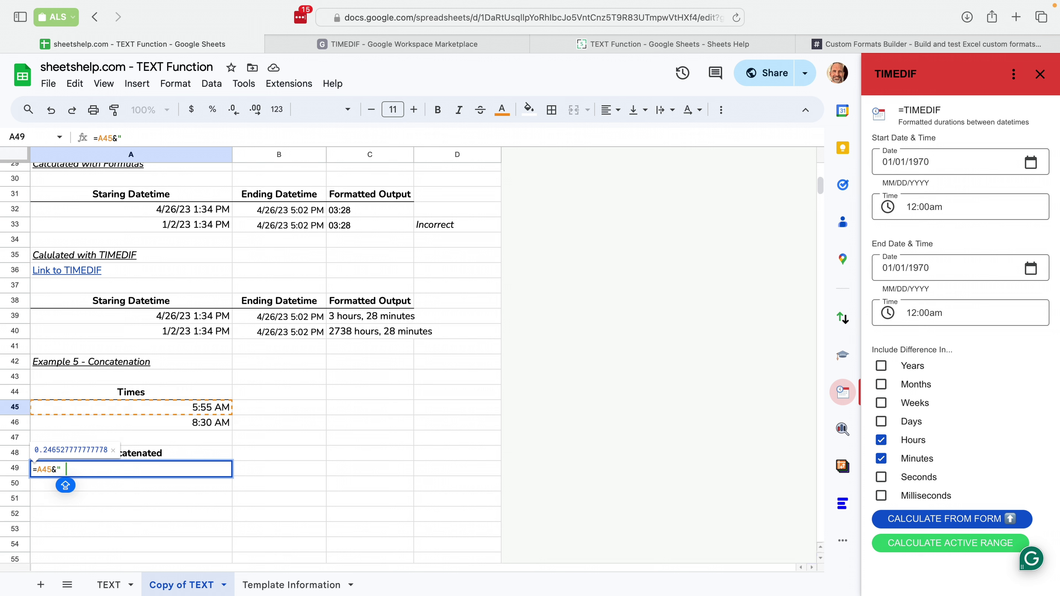
type("\"&")
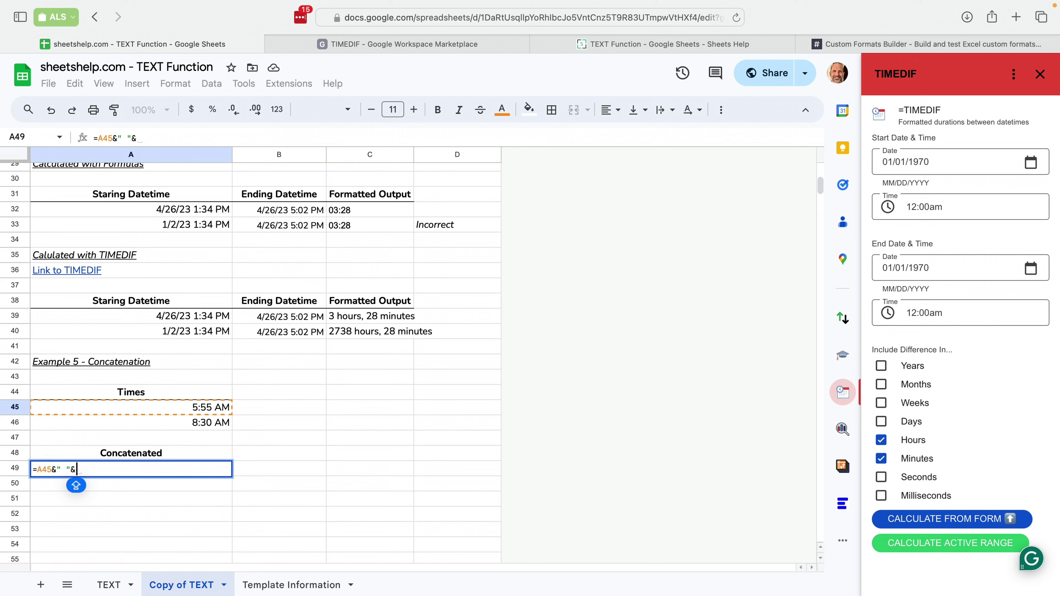
left_click(187, 423)
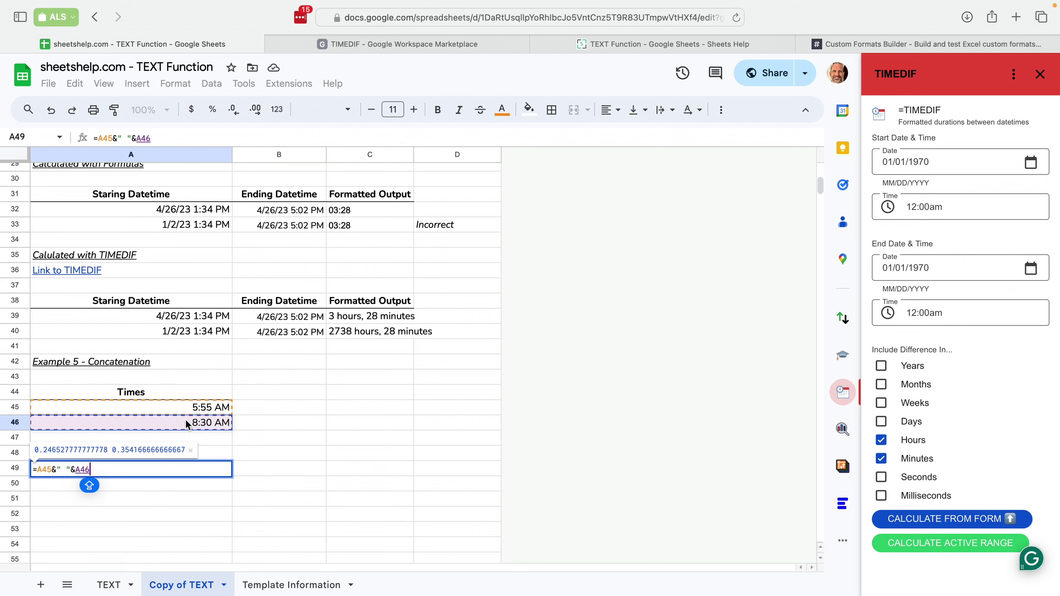
key("Return")
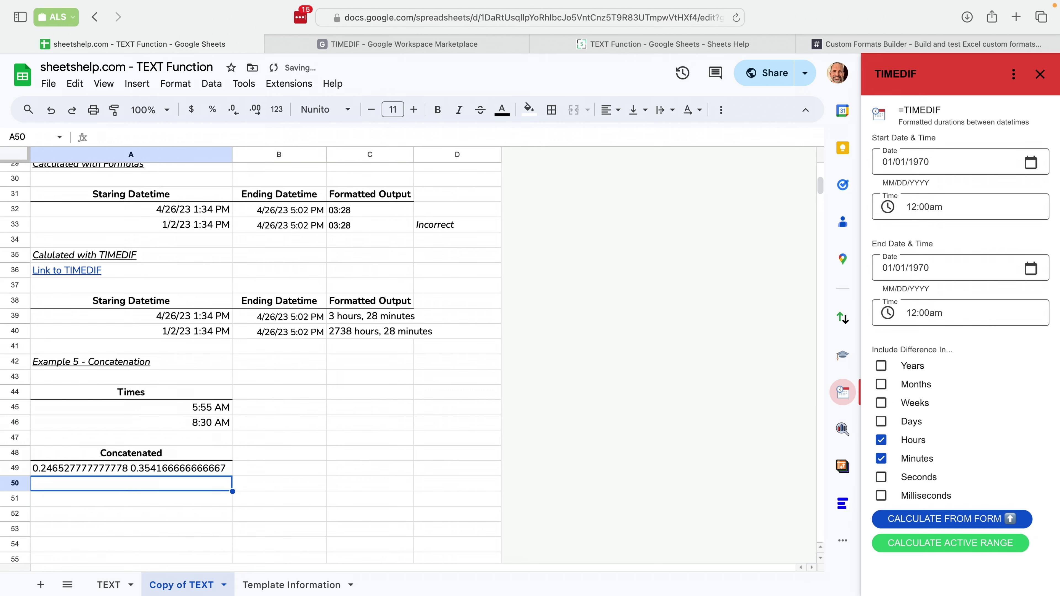
left_click(176, 471)
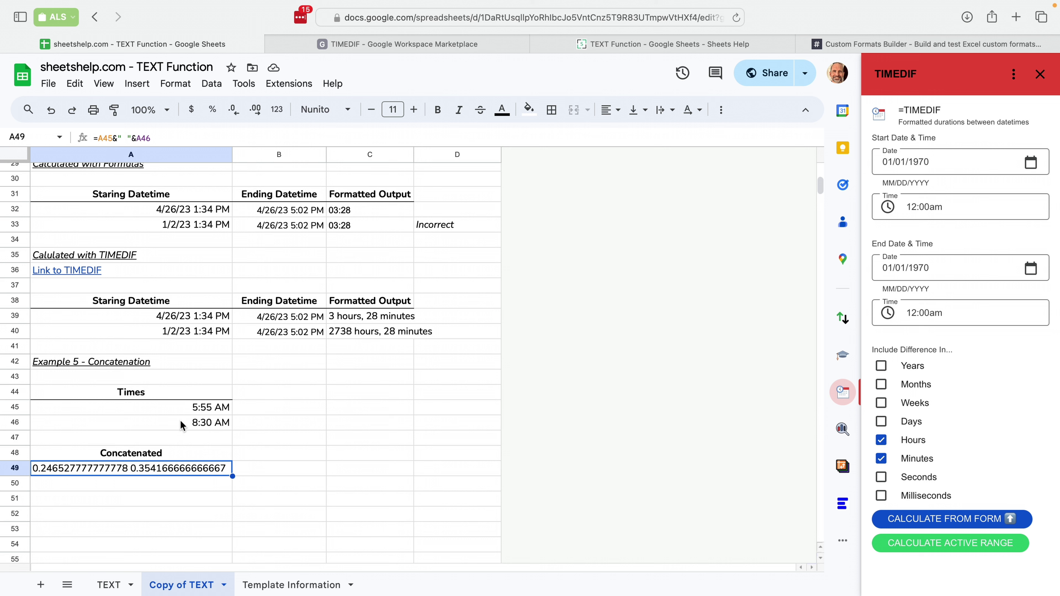
left_click(192, 486)
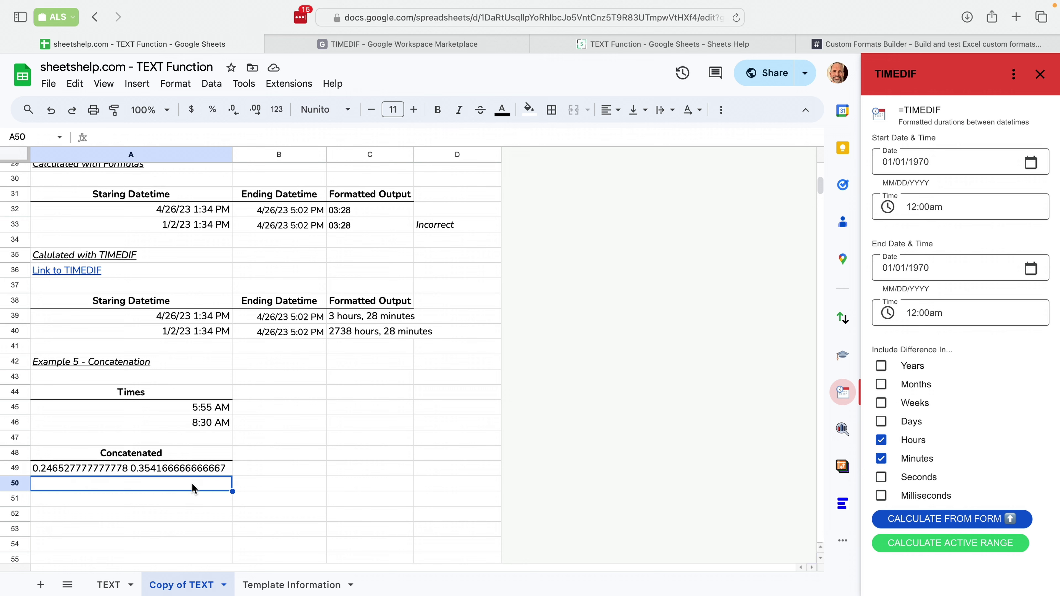
left_click(109, 585)
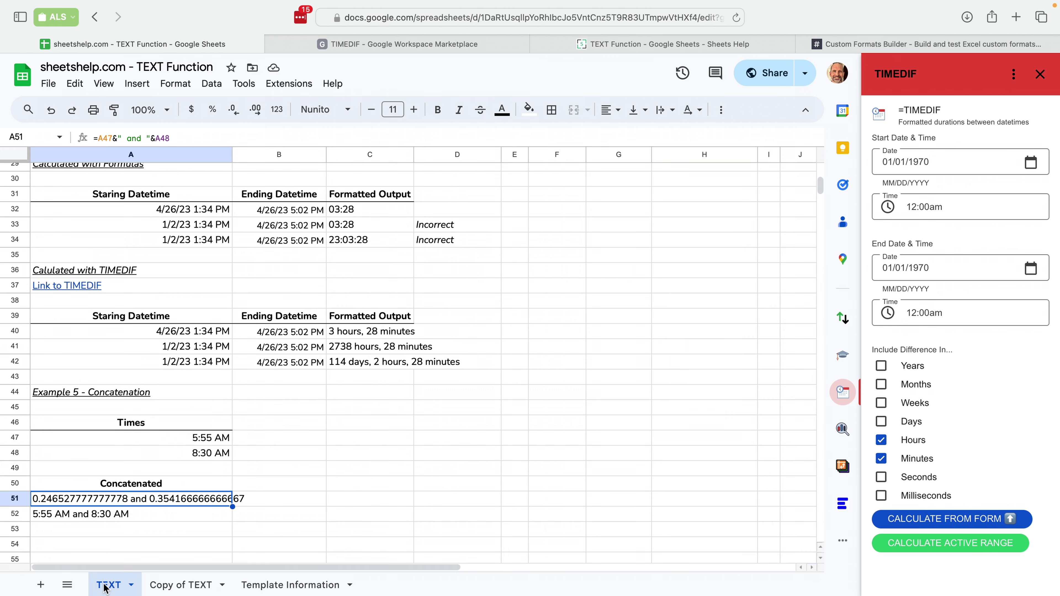
left_click(145, 516)
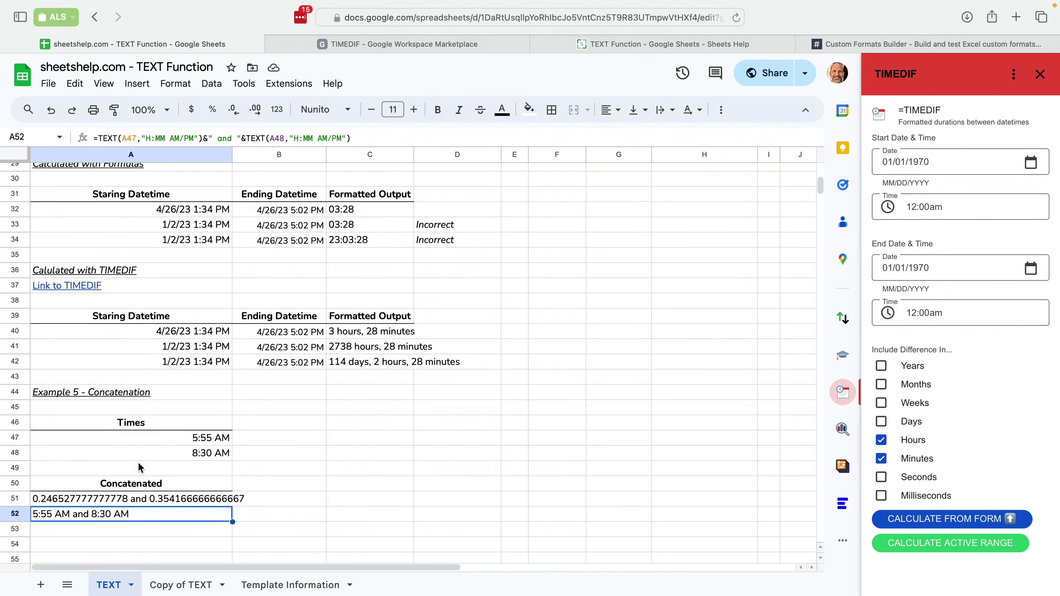
left_click_drag(363, 138, 74, 145)
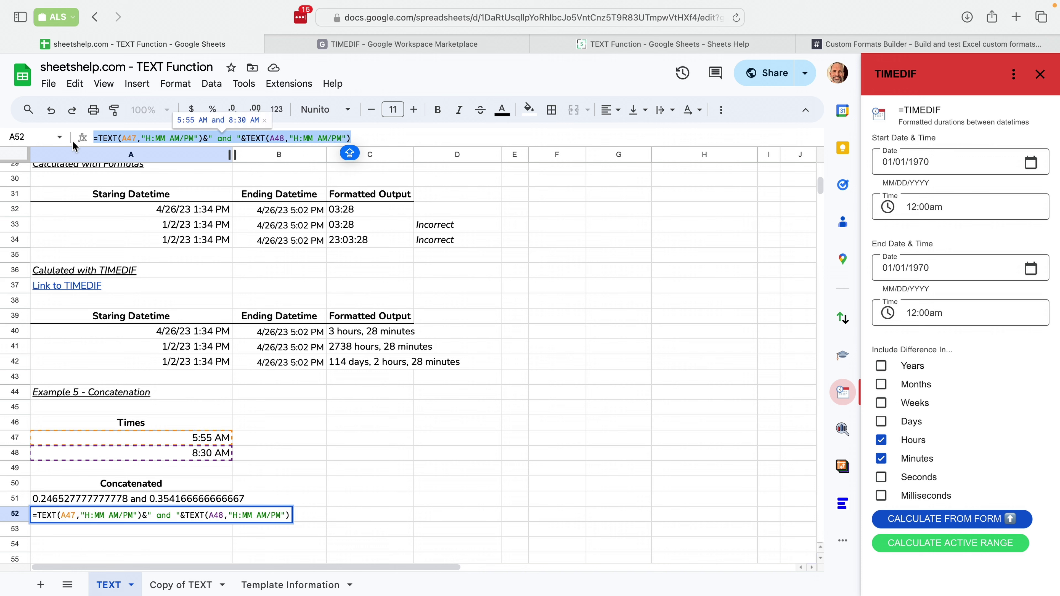
key("Escape")
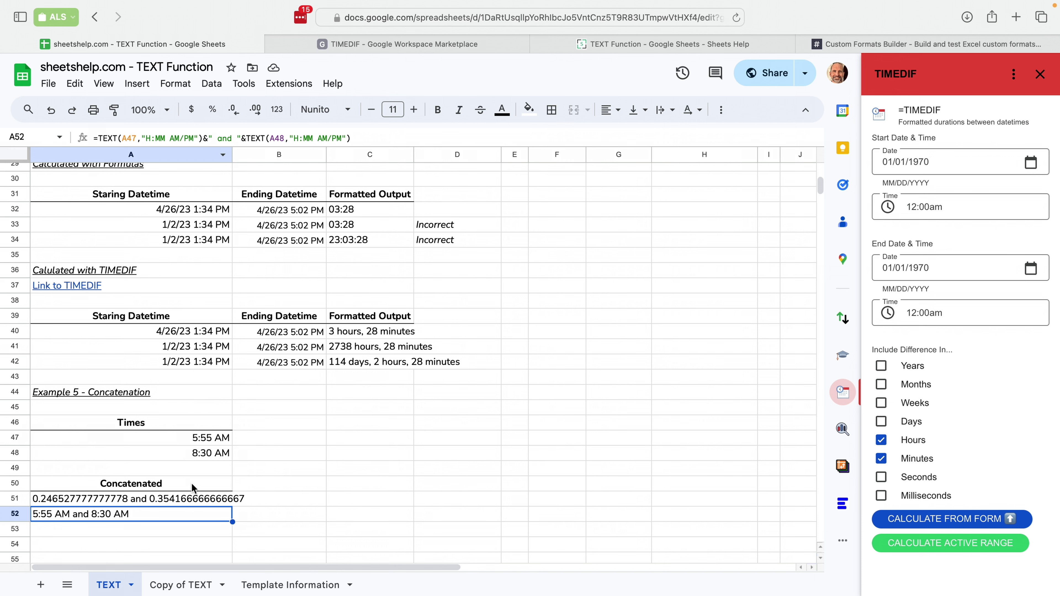
left_click(193, 585)
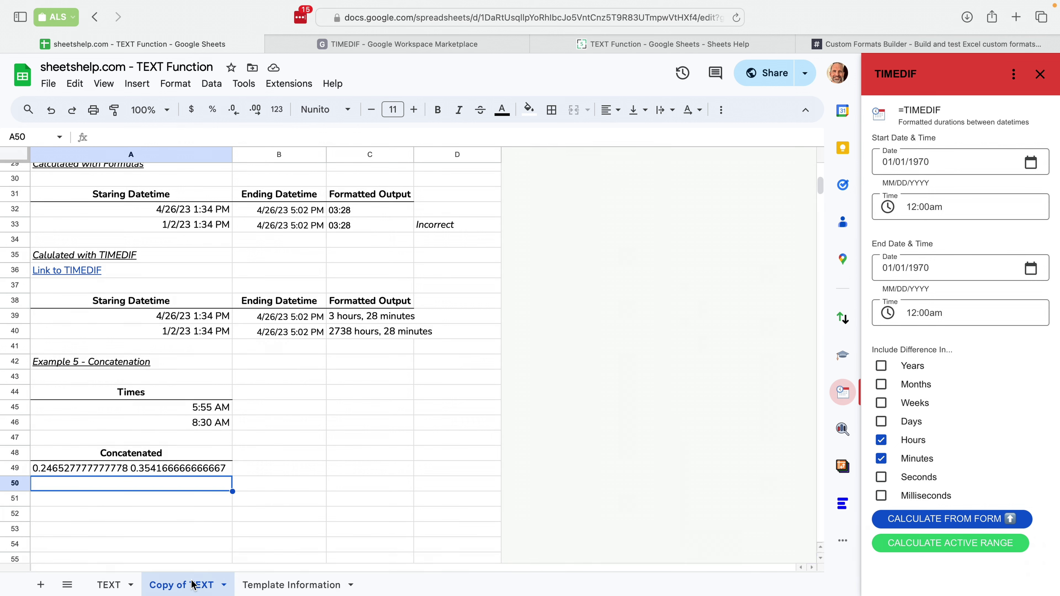
key("cmd+v")
Point A50's TEXT concatenation at A45 and A46 so it reads '5:55 AM and 8:30 AM'.
double_click(181, 489)
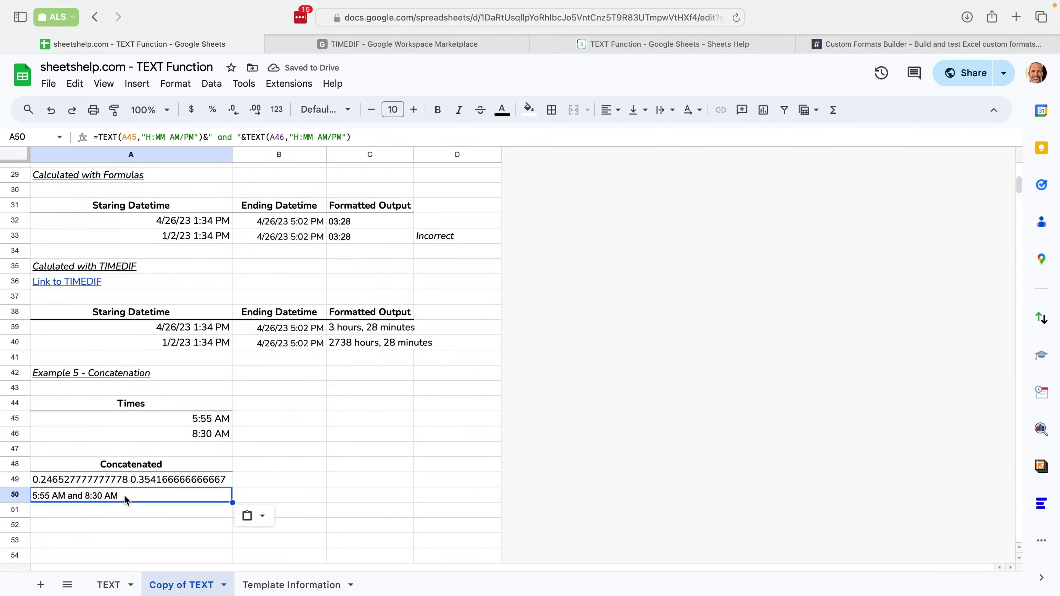
double_click(125, 495)
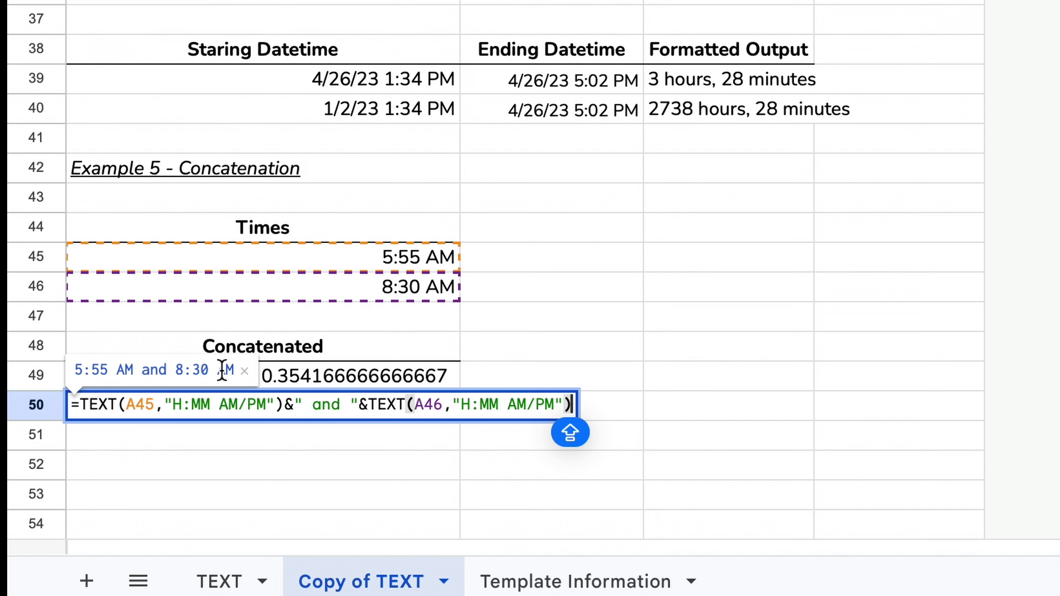
key("Return")
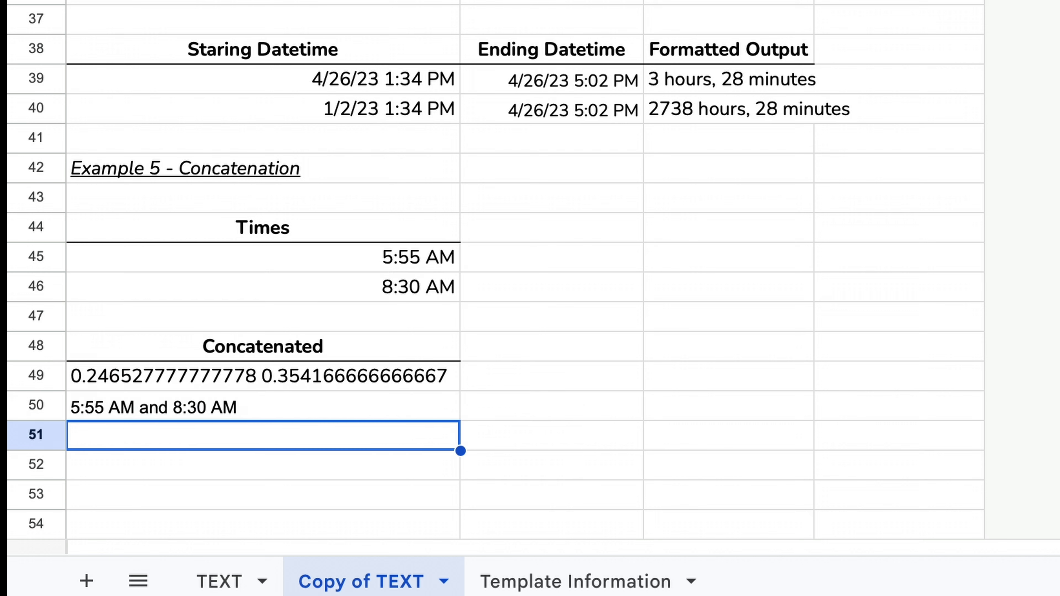
left_click(299, 413)
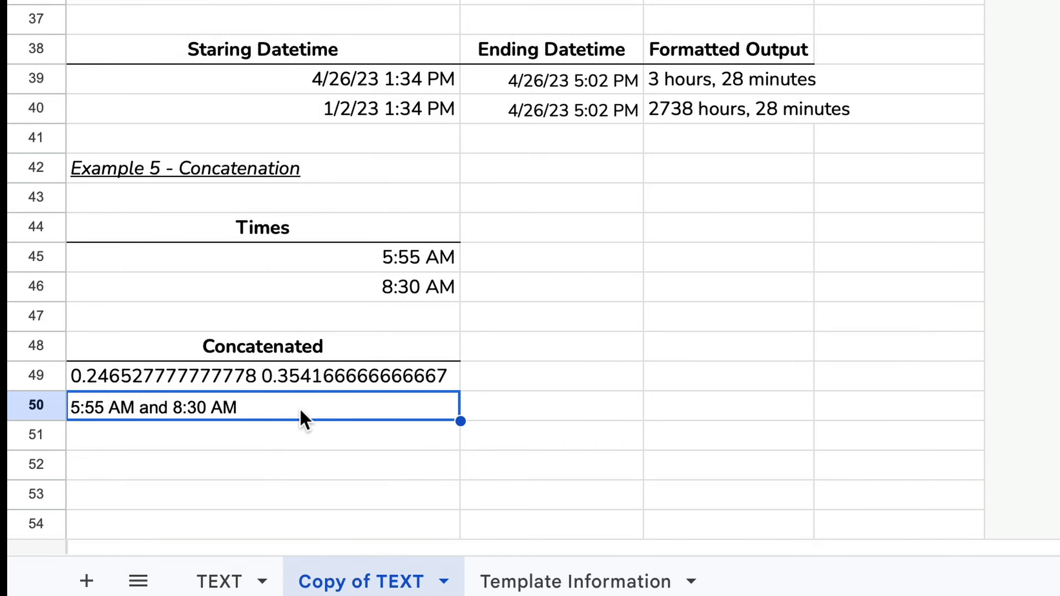